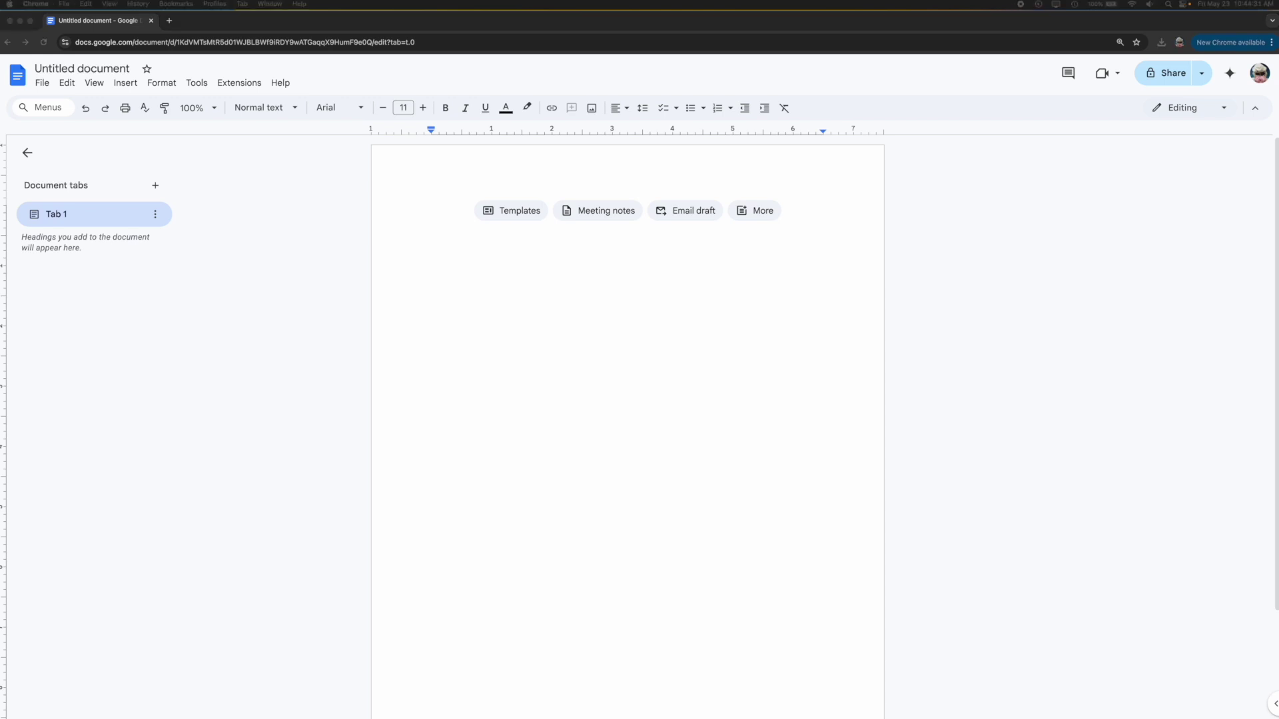
Step: Focus the blank untitled document and zoom the view from 100% to 125%
left_click(482, 385)
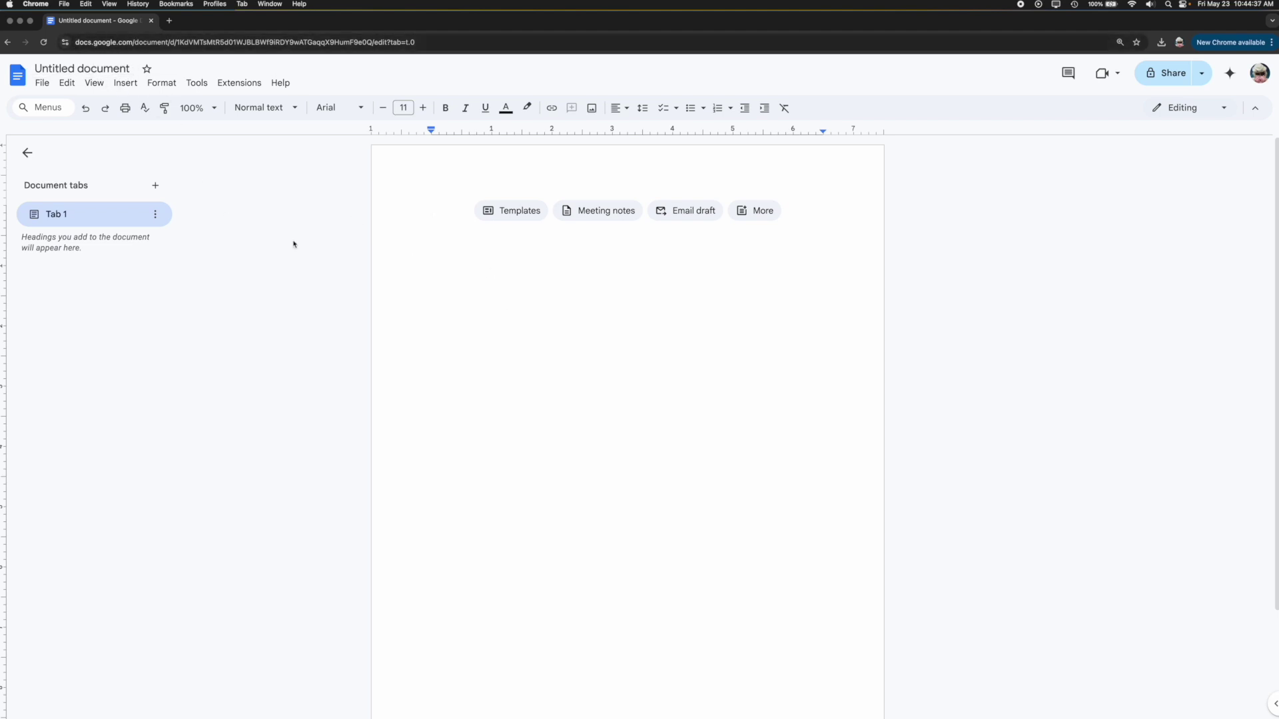
scroll(420, 294, "up", 3)
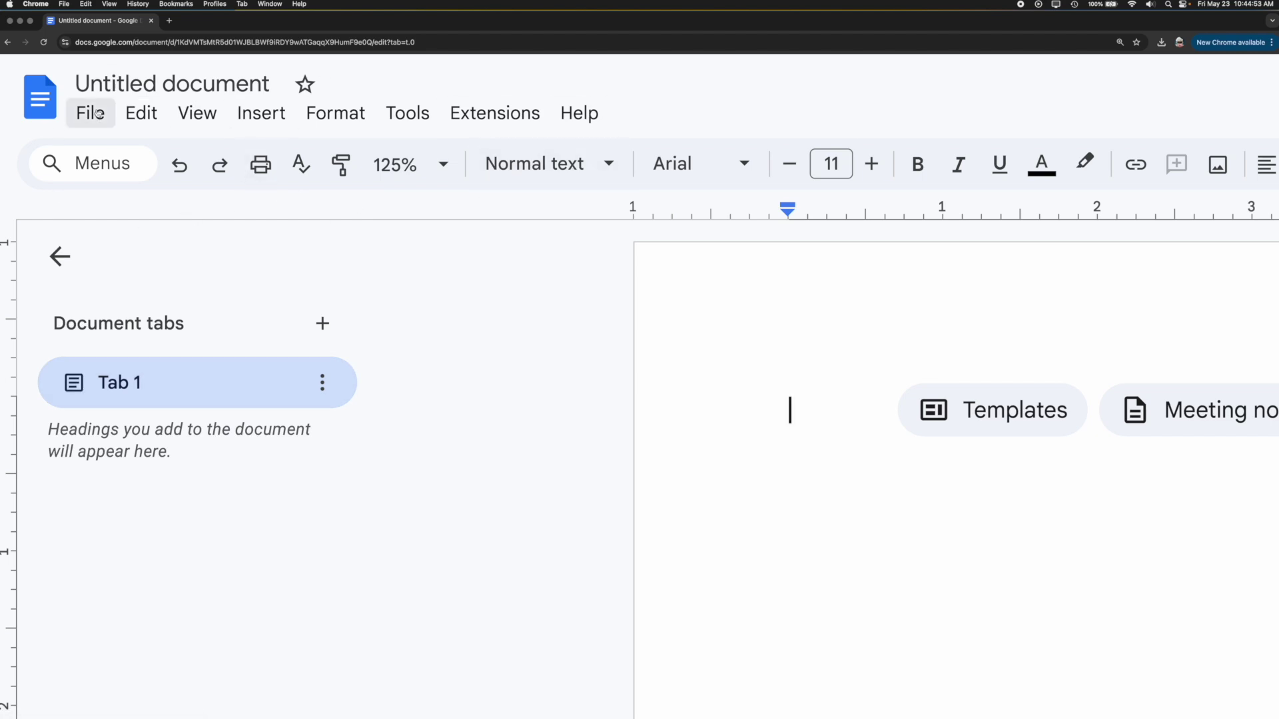
left_click(187, 90)
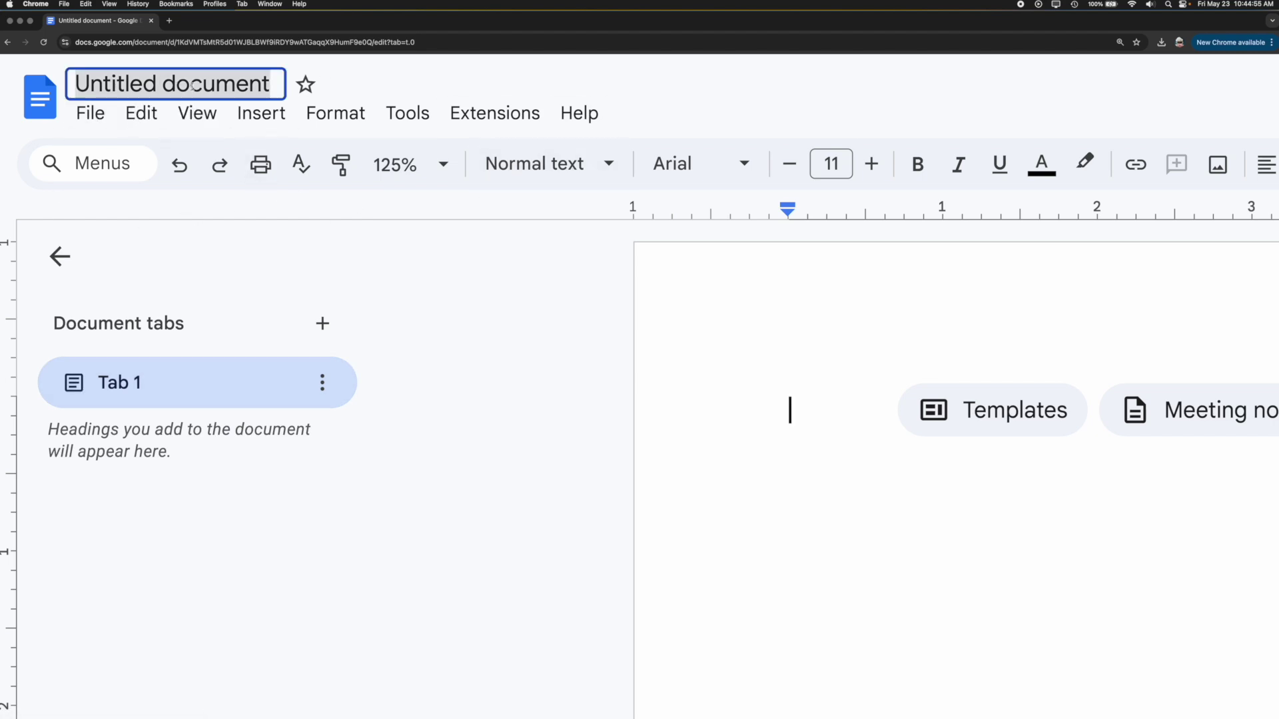
left_click(209, 83)
left_click(87, 82)
left_click_drag(81, 83, 220, 88)
key("Escape")
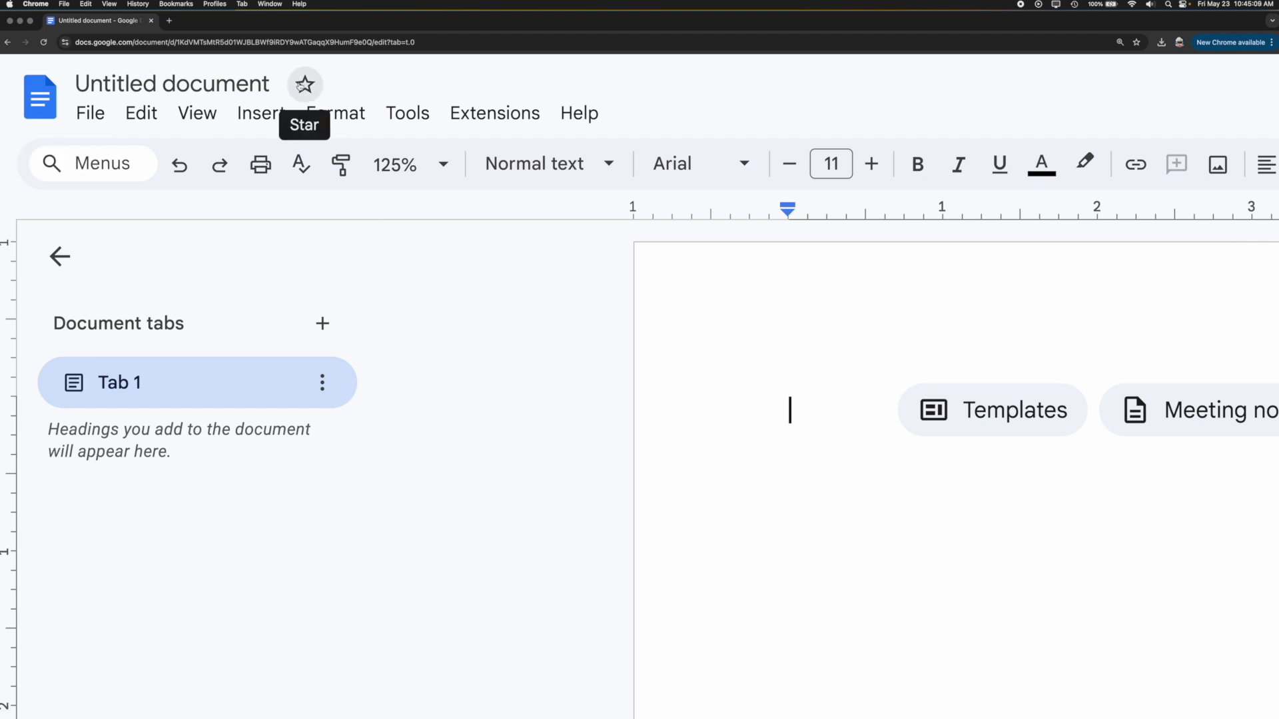
Step: Browse the File menu, glance at Tools, then scroll through all the File commands
left_click(81, 115)
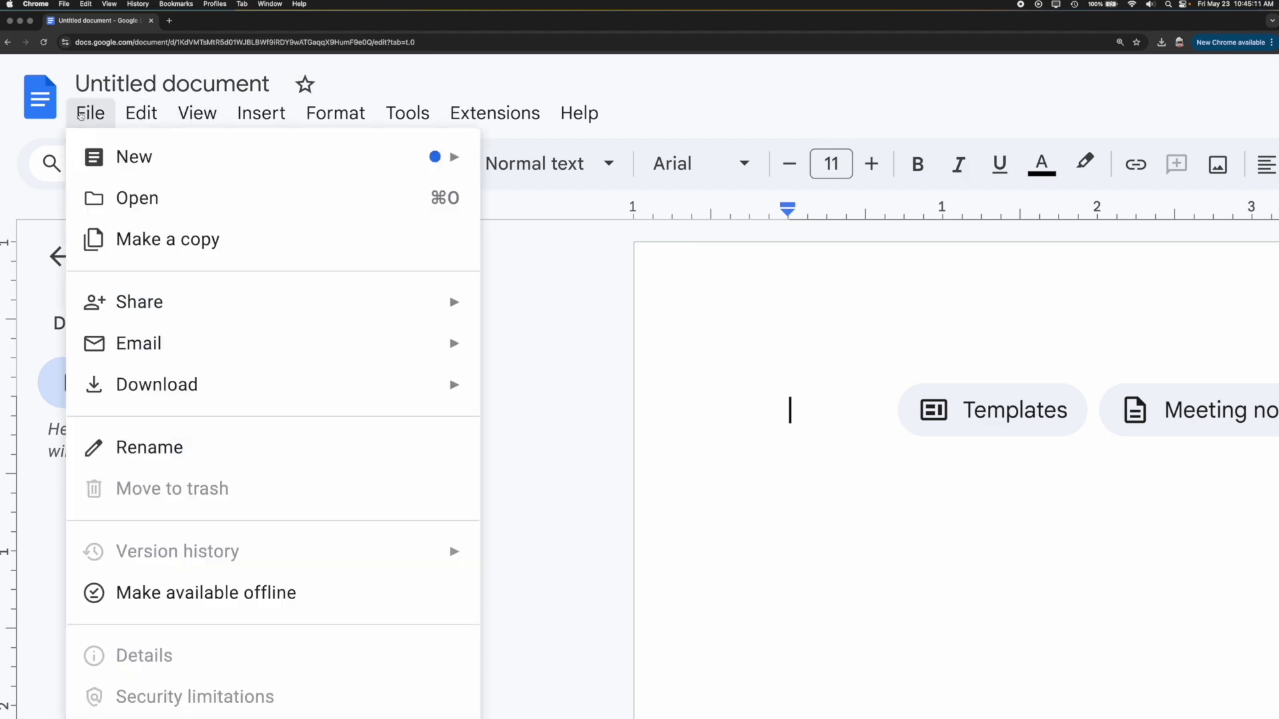
mouse_move(378, 116)
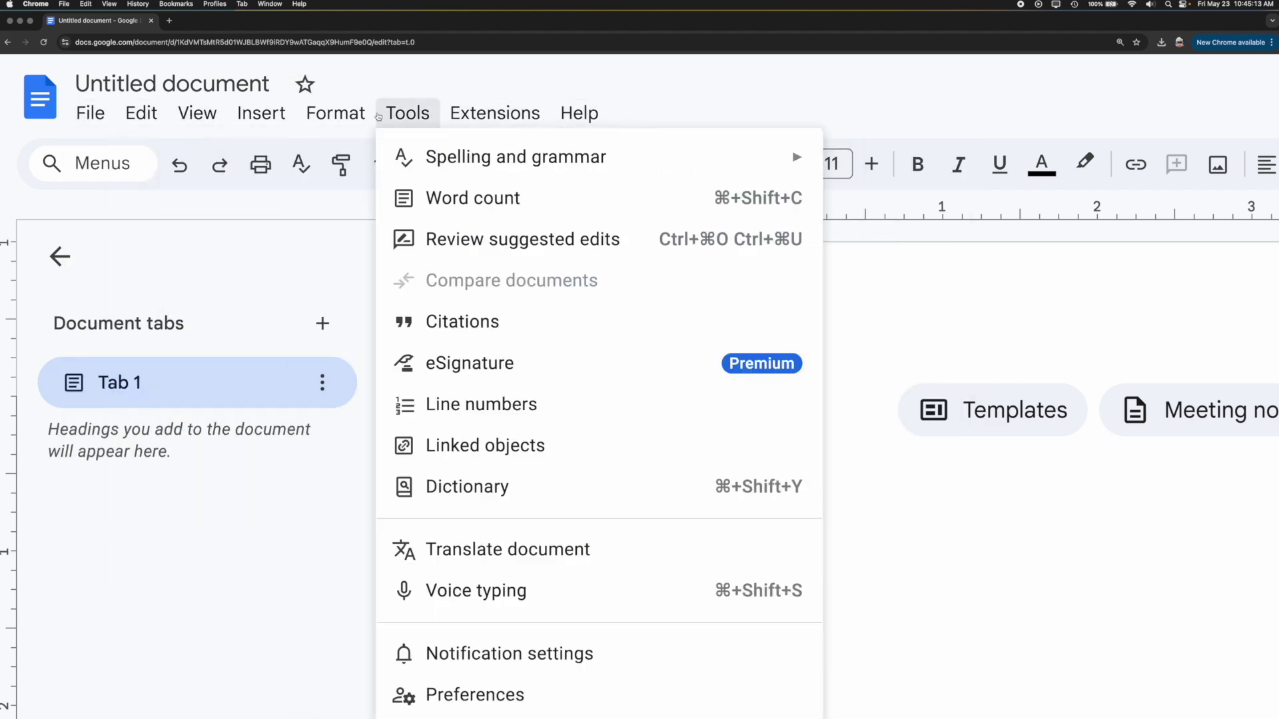
left_click(90, 117)
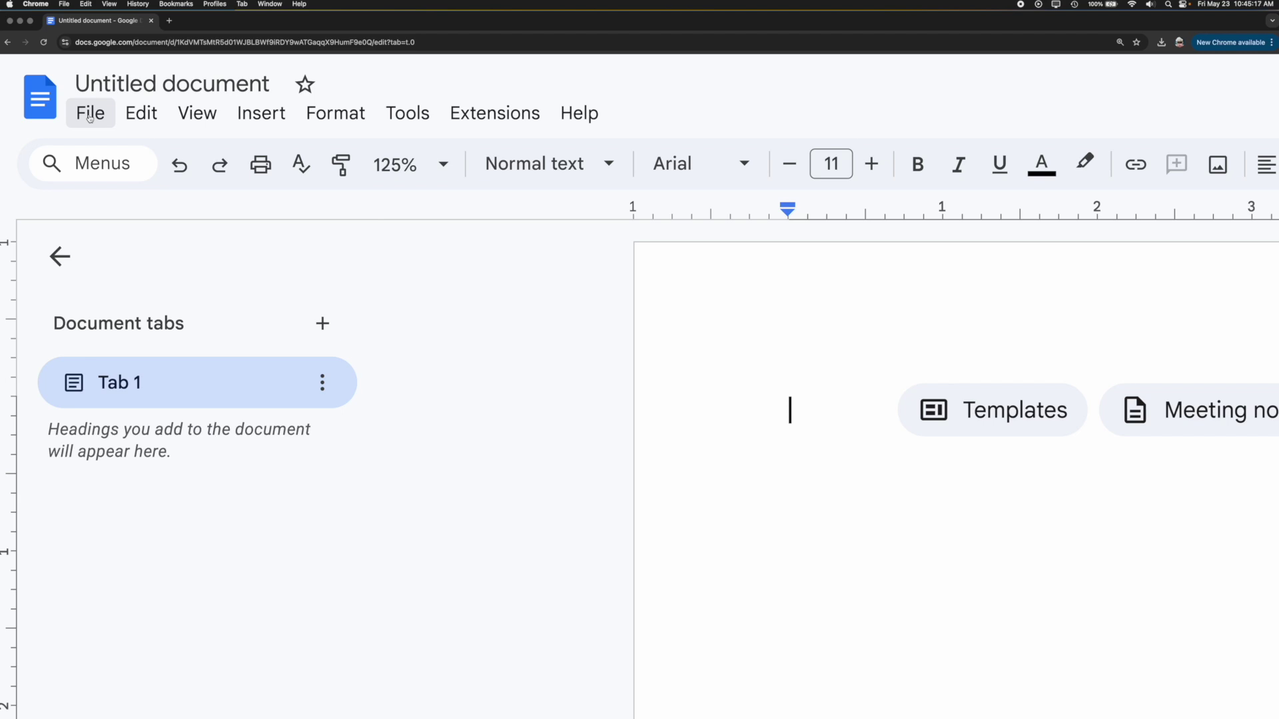
left_click(90, 117)
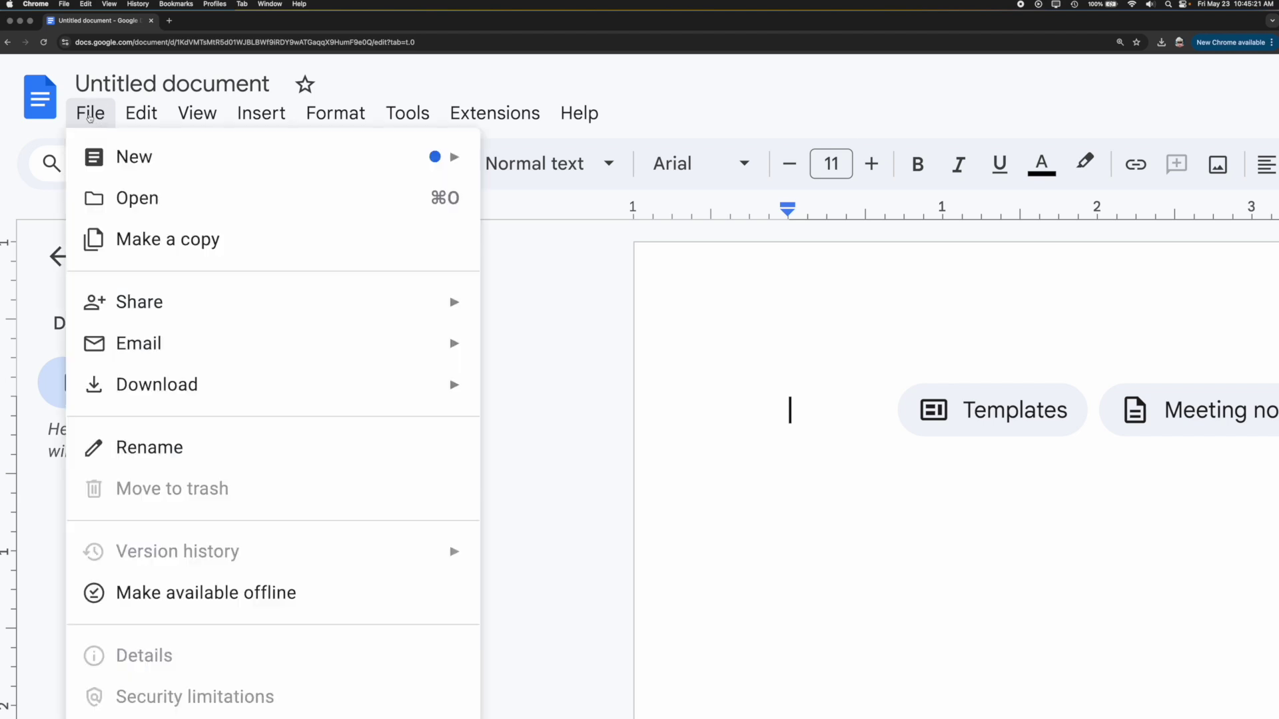
mouse_move(128, 170)
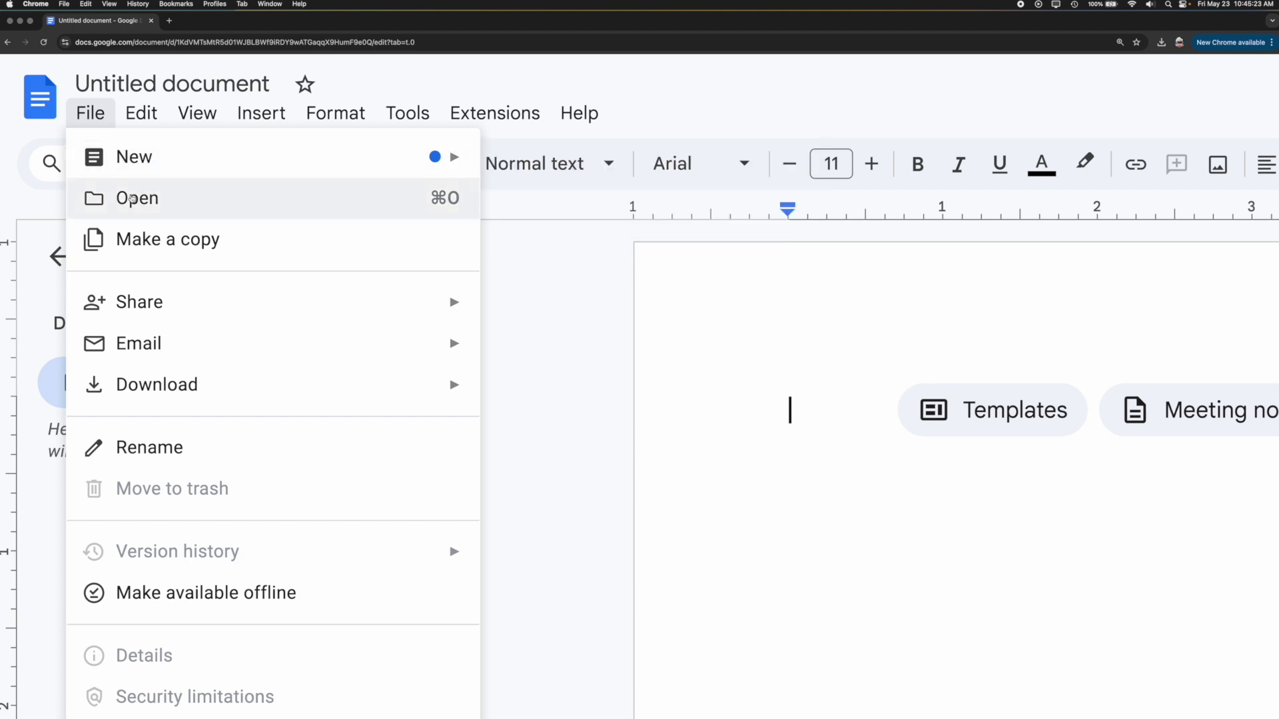
scroll(133, 204, "down", 3)
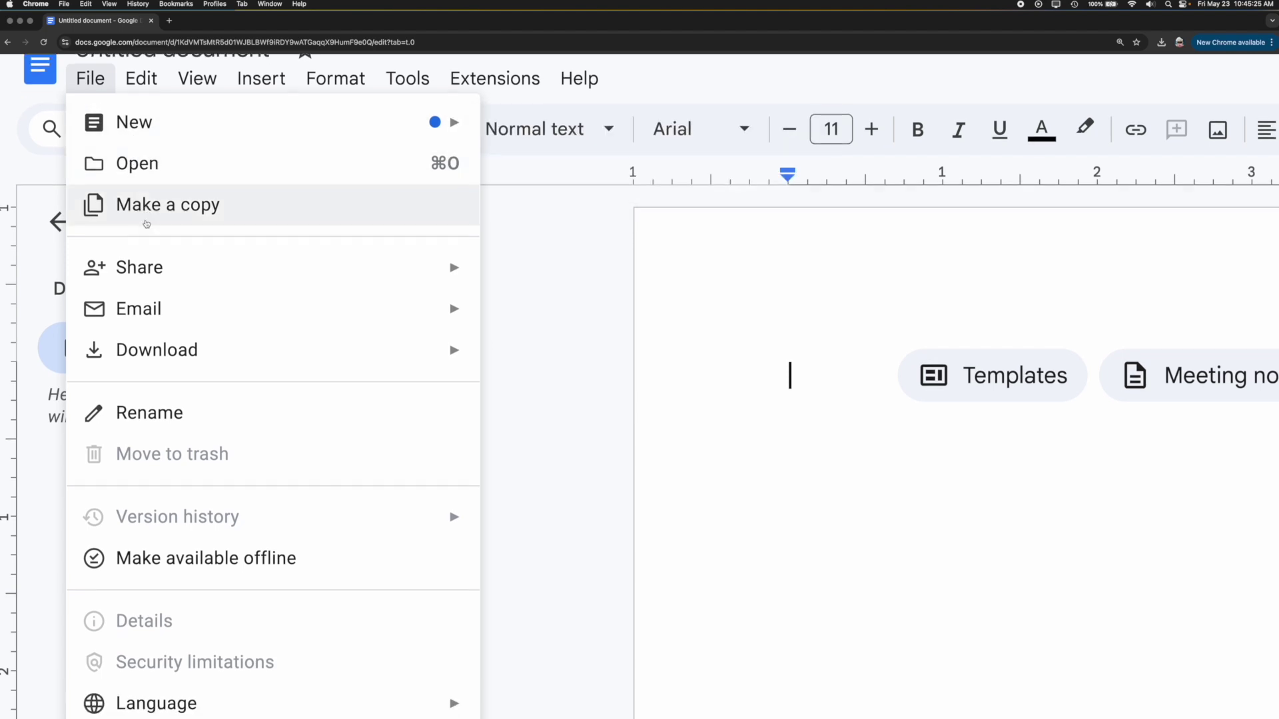
mouse_move(124, 330)
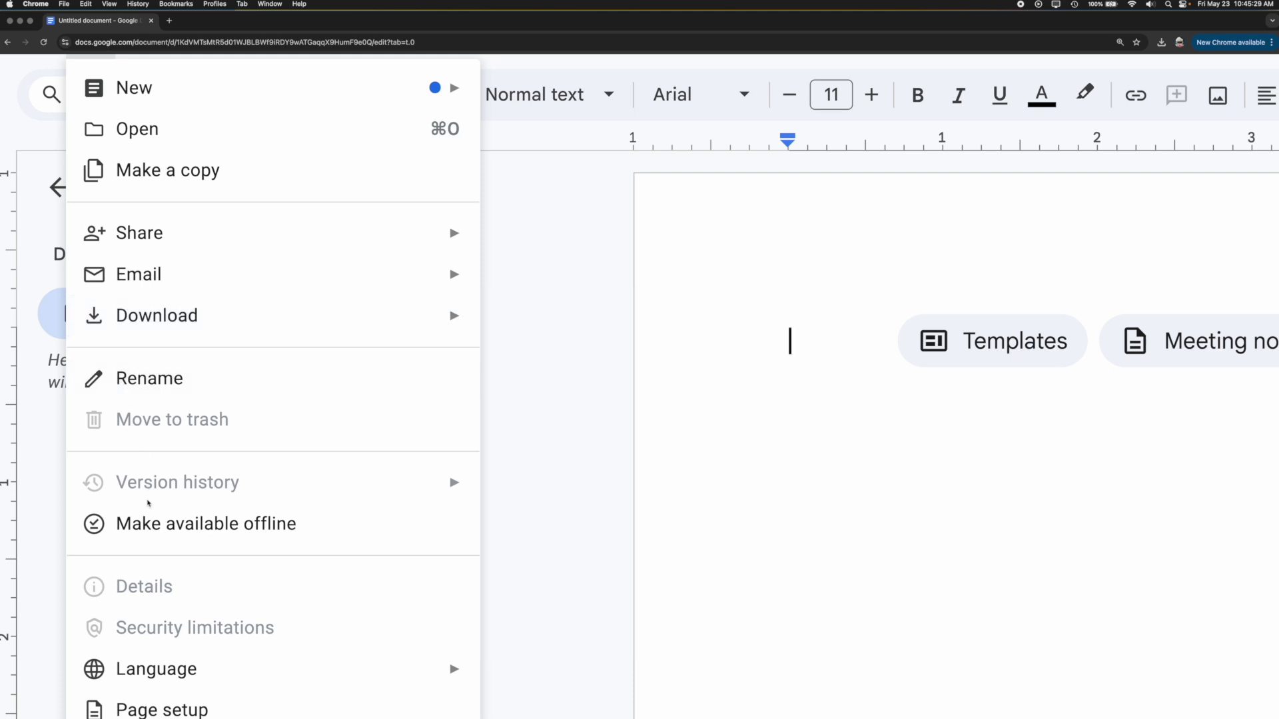
scroll(148, 503, "down", 5)
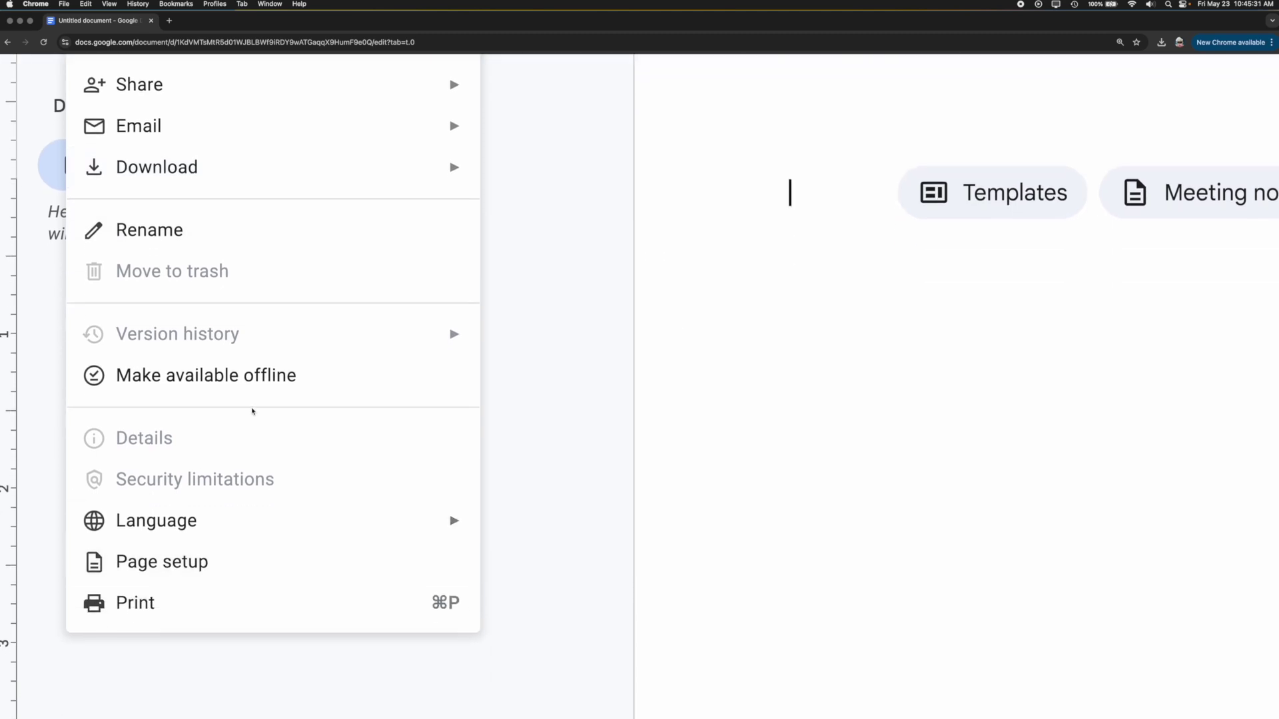
scroll(253, 411, "up", 5)
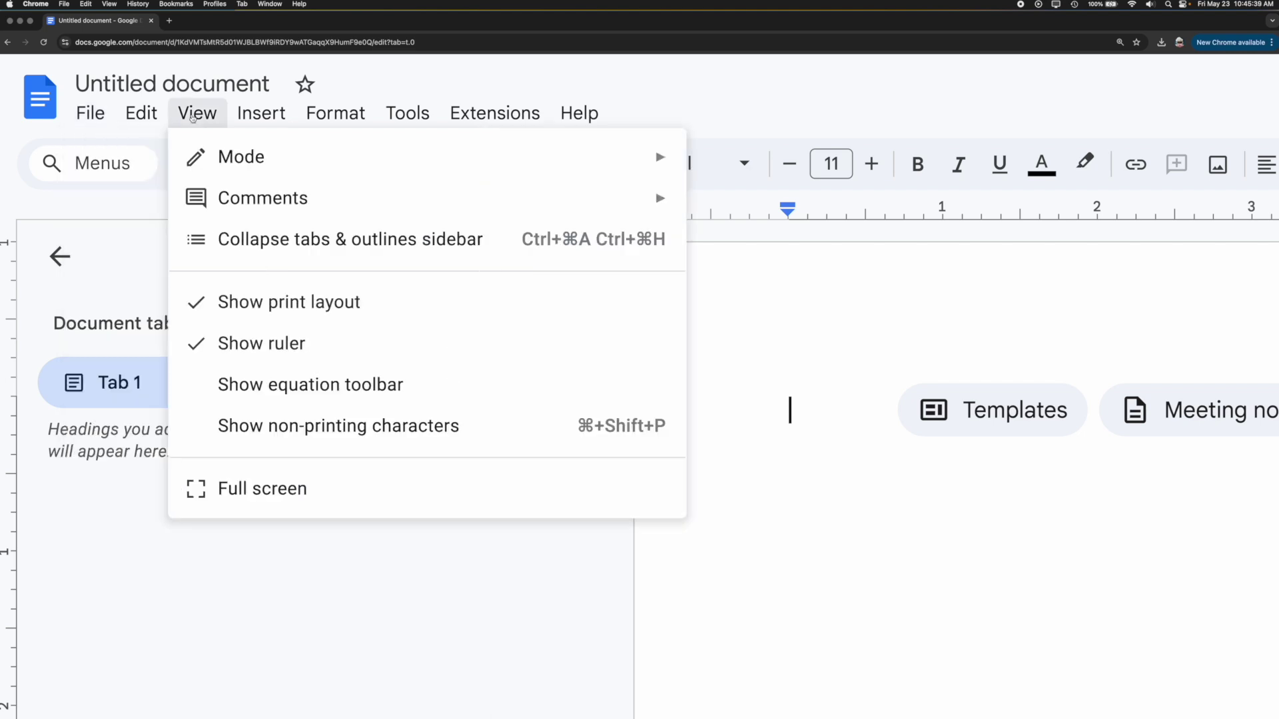
Step: Look over the Edit menu and the View menu's Comments and Mode submenus
mouse_move(145, 115)
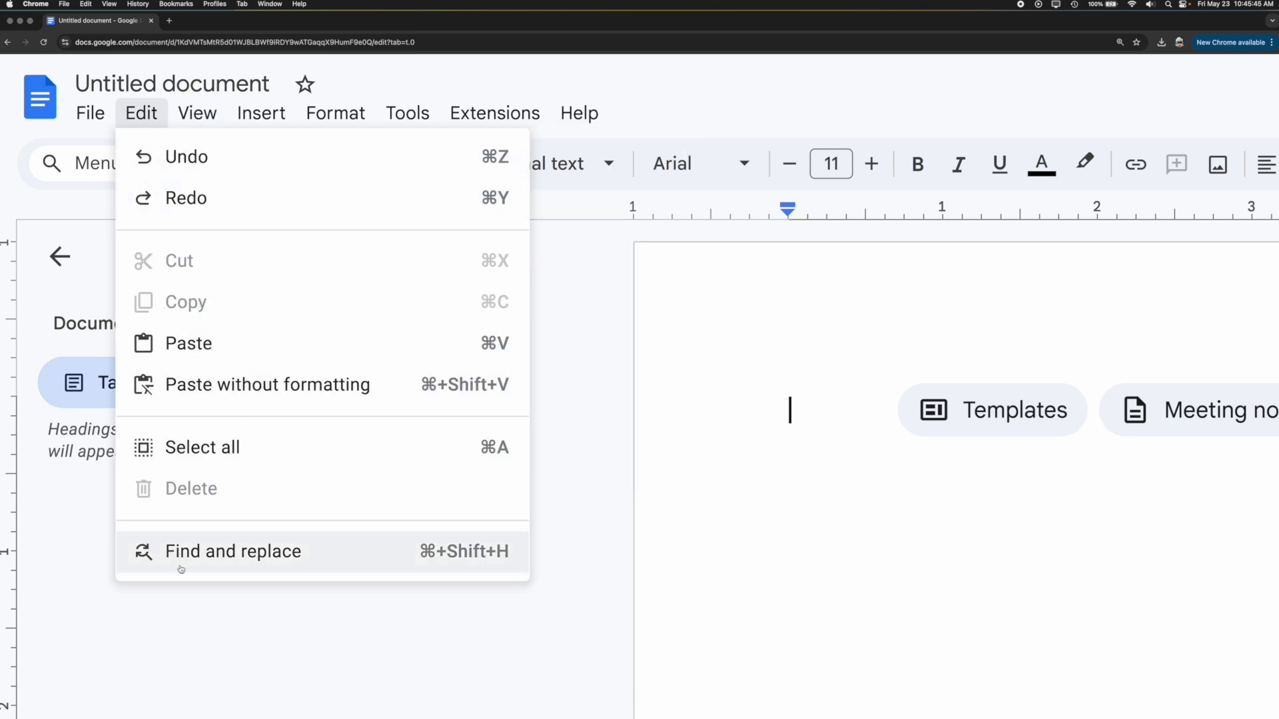
mouse_move(207, 117)
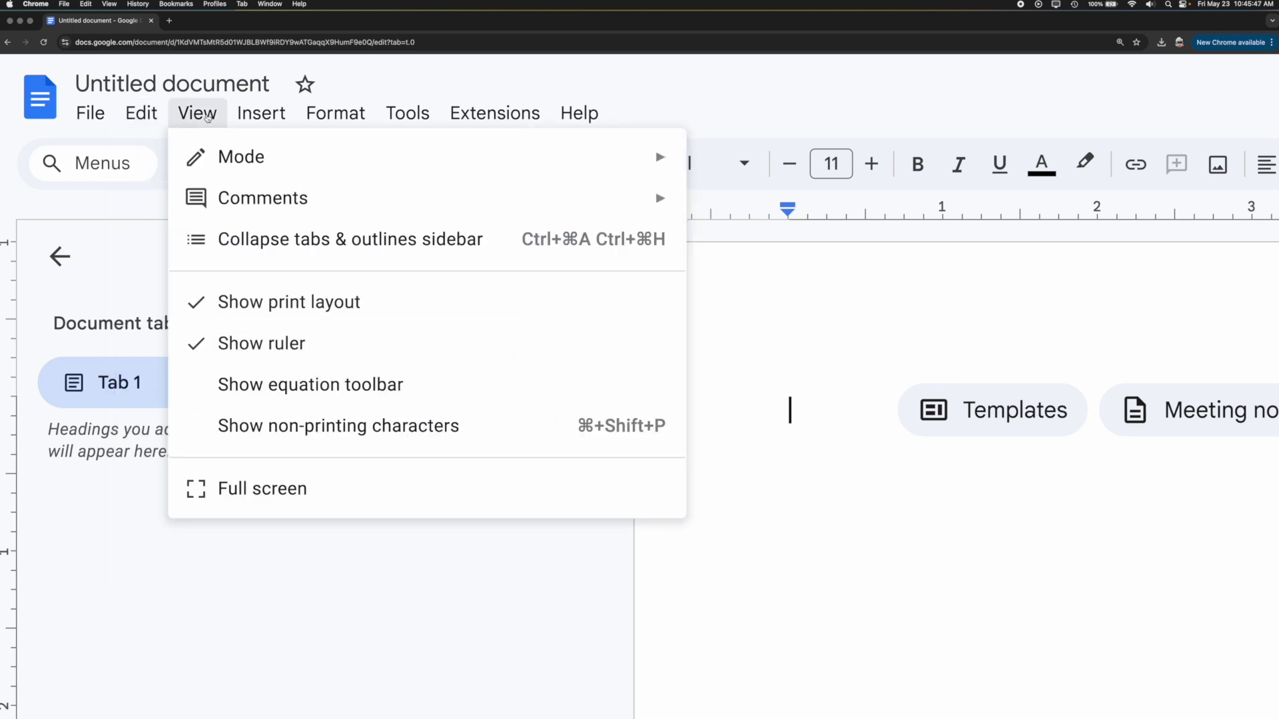
mouse_move(263, 192)
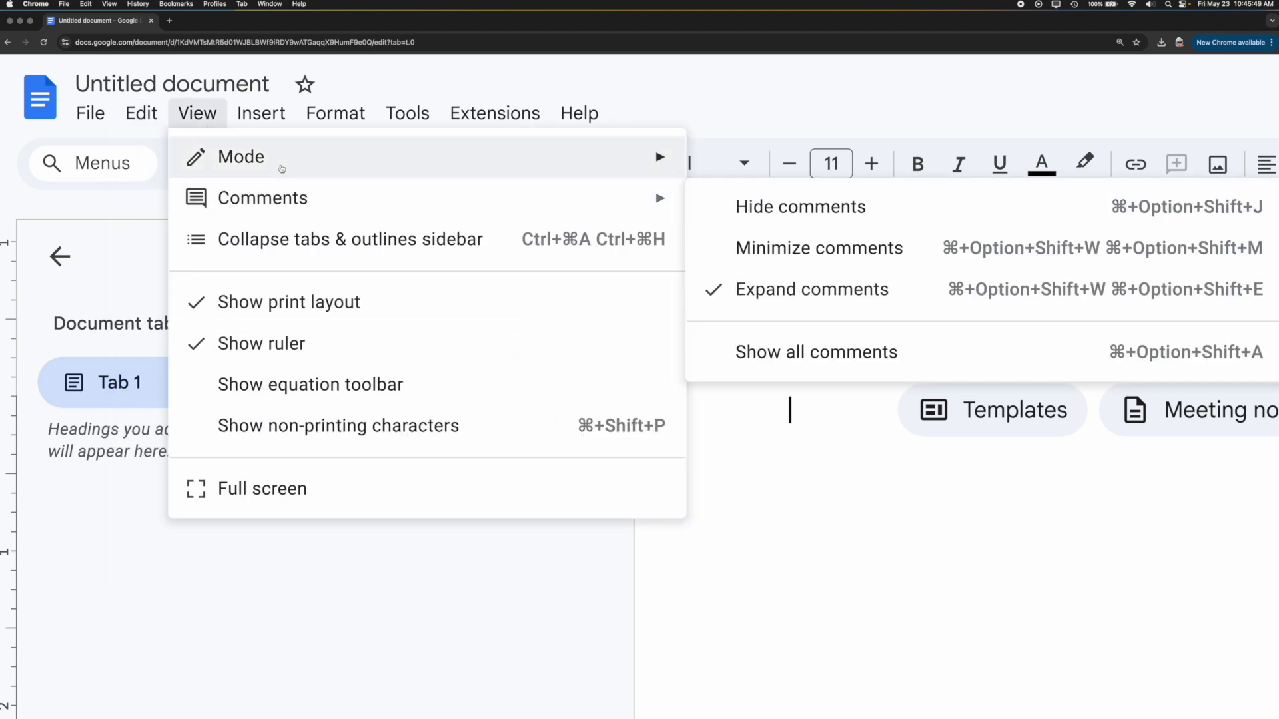
mouse_move(282, 169)
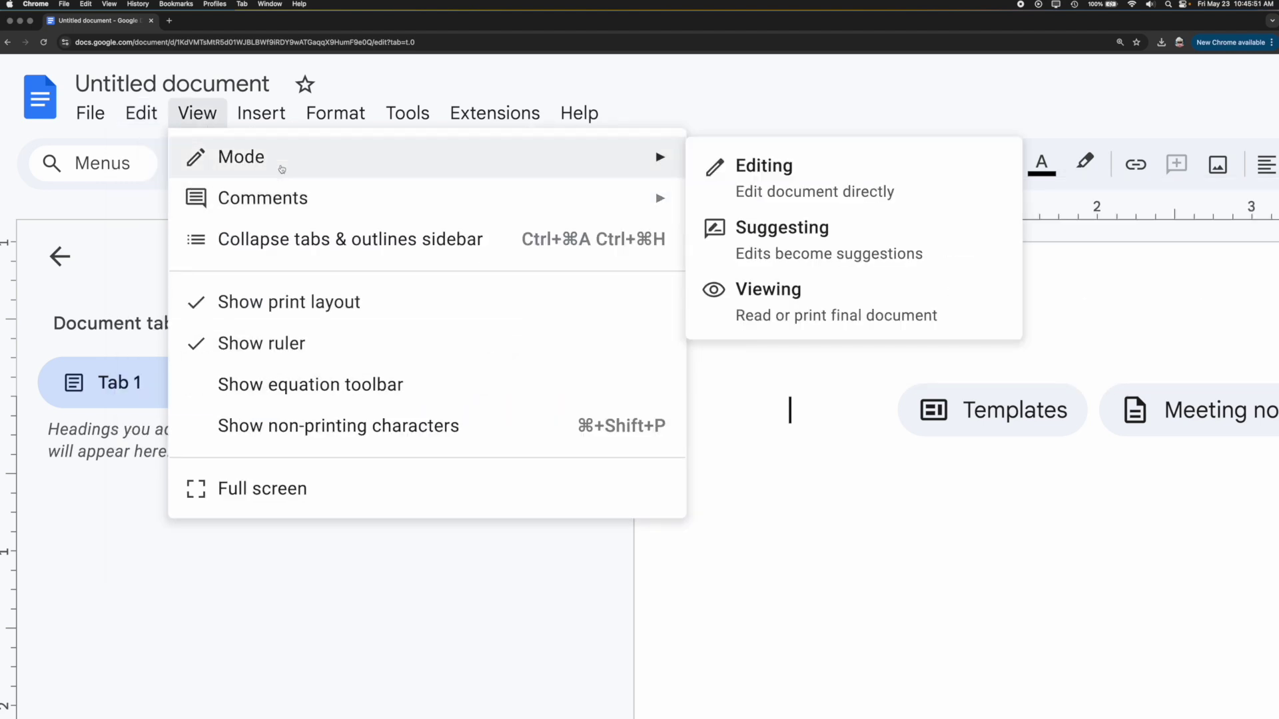
mouse_move(268, 129)
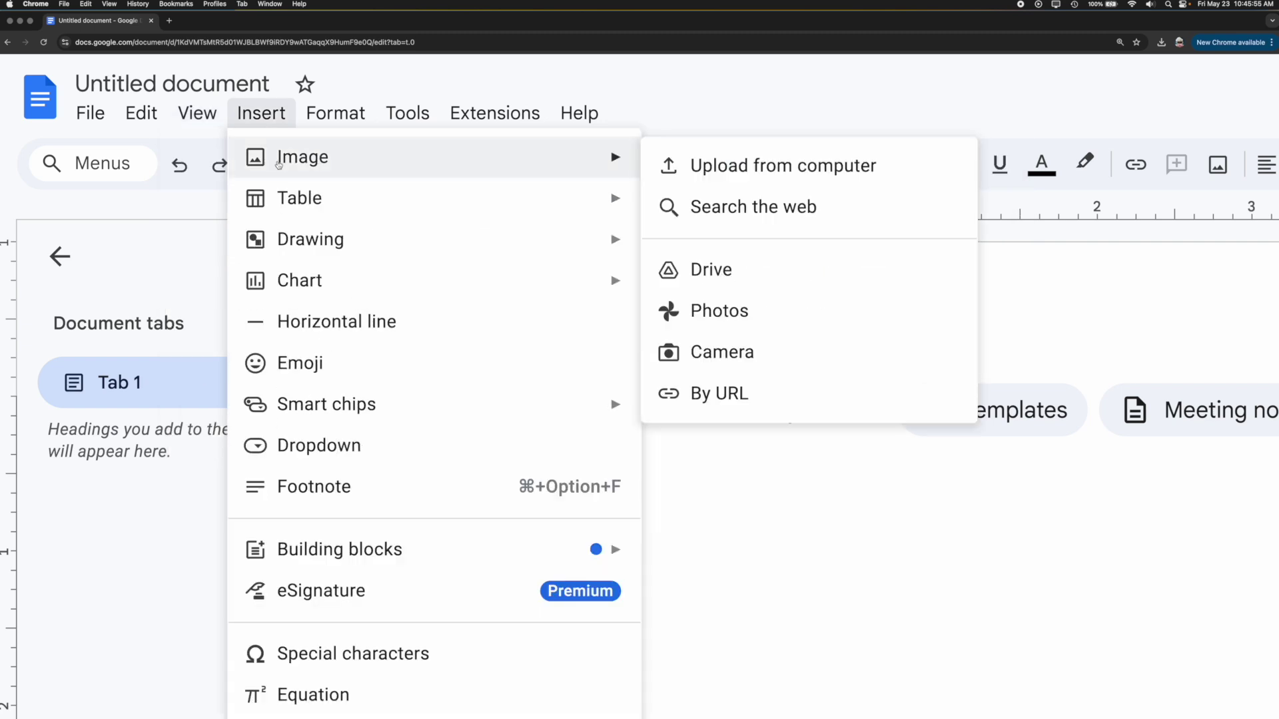
mouse_move(298, 211)
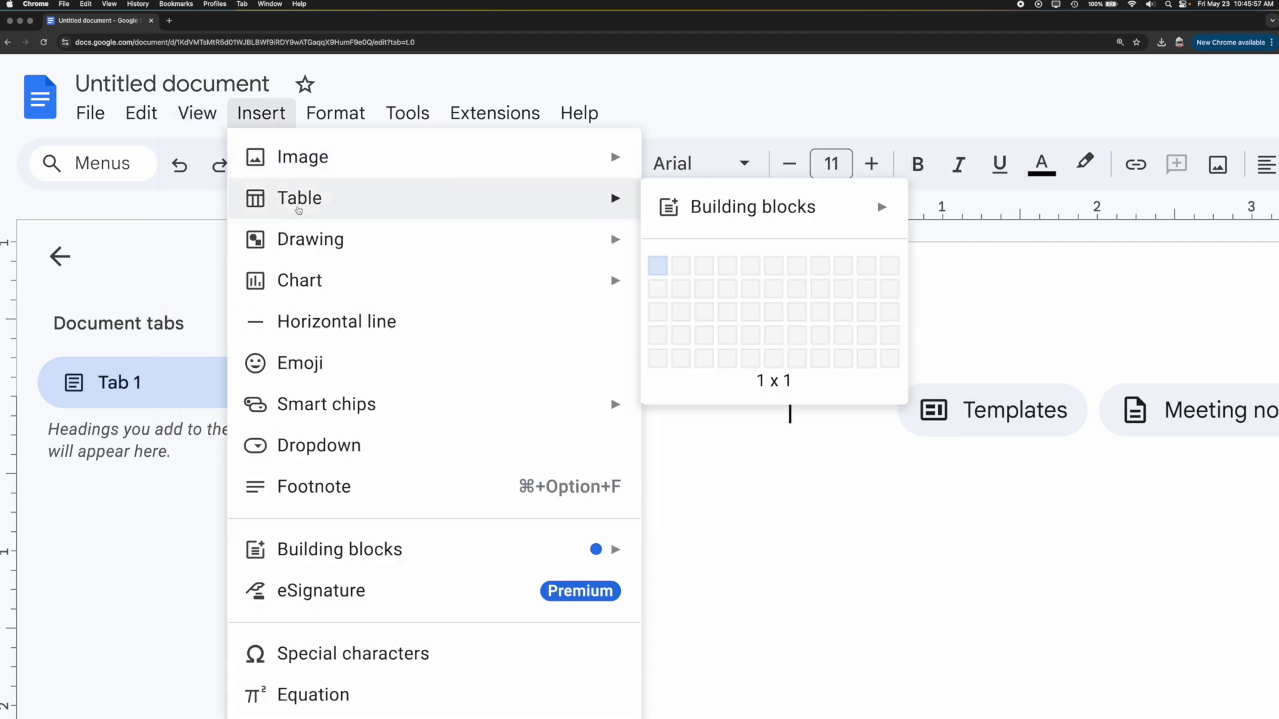
mouse_move(314, 400)
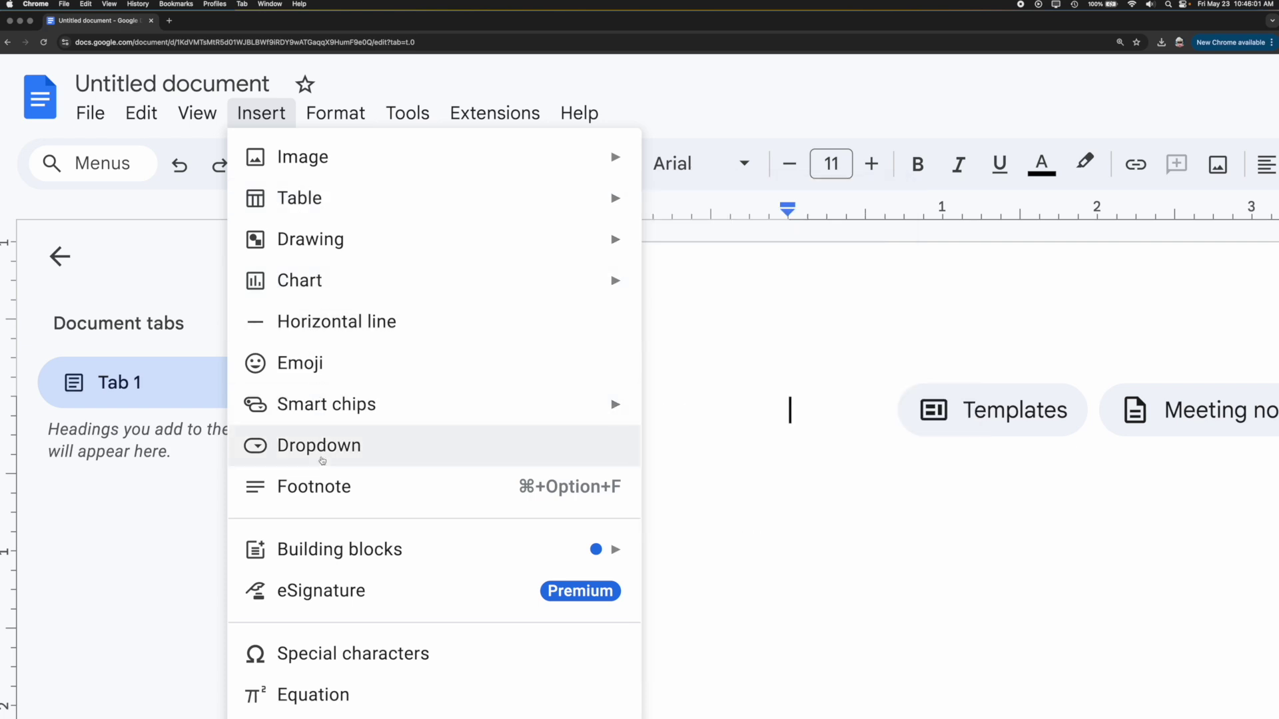
scroll(322, 460, "down", 2)
scroll(322, 461, "down", 2)
scroll(323, 460, "up", 4)
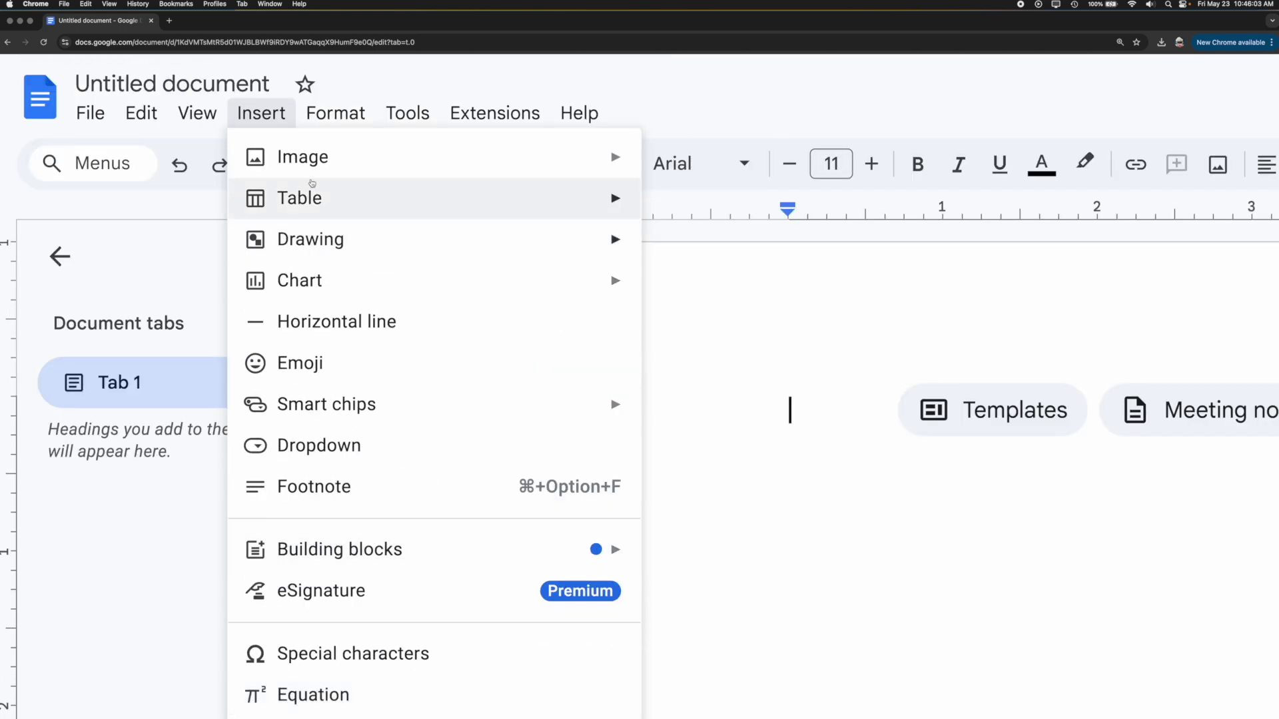
mouse_move(349, 127)
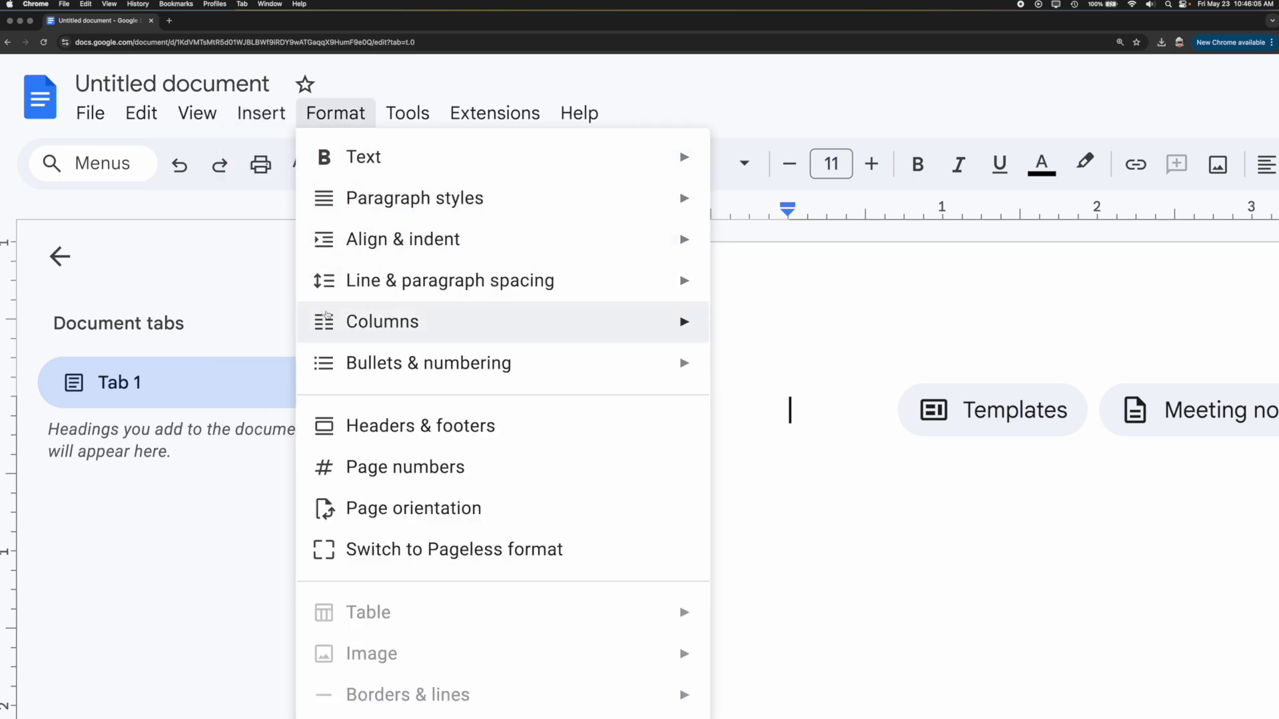
scroll(326, 319, "down", 5)
scroll(326, 315, "up", 5)
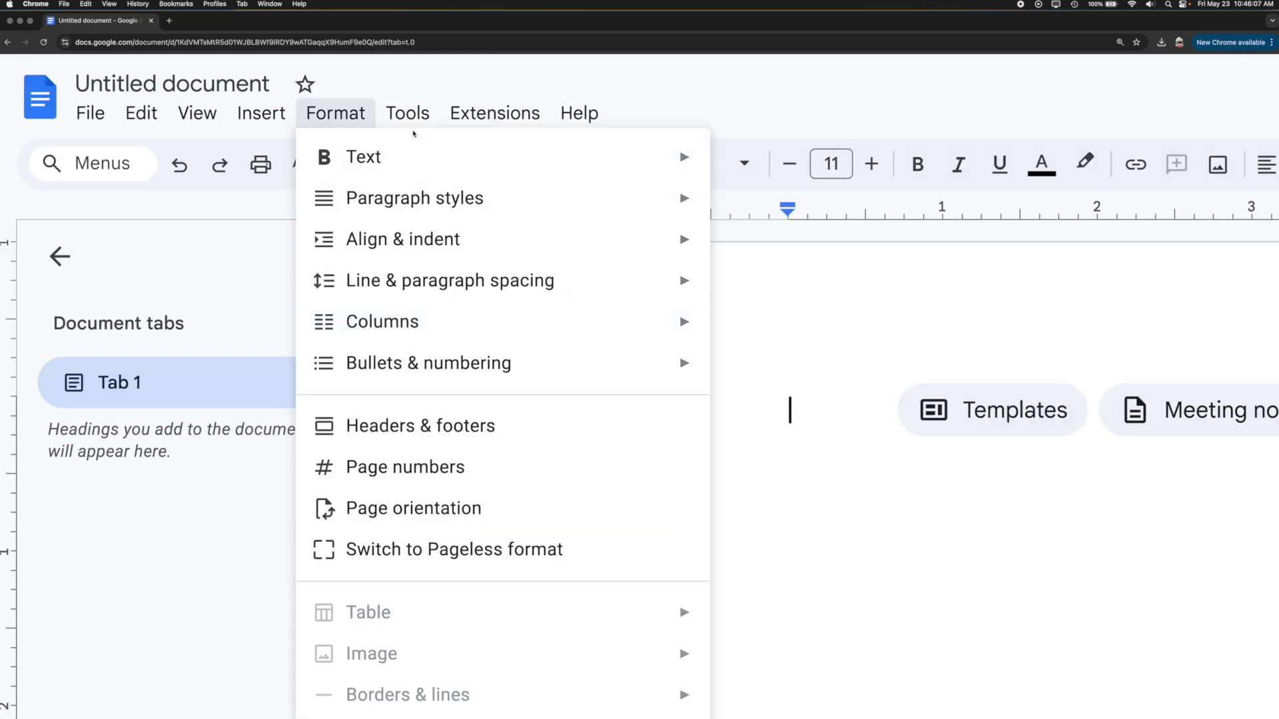
mouse_move(419, 120)
scroll(411, 425, "down", 5)
scroll(411, 425, "up", 5)
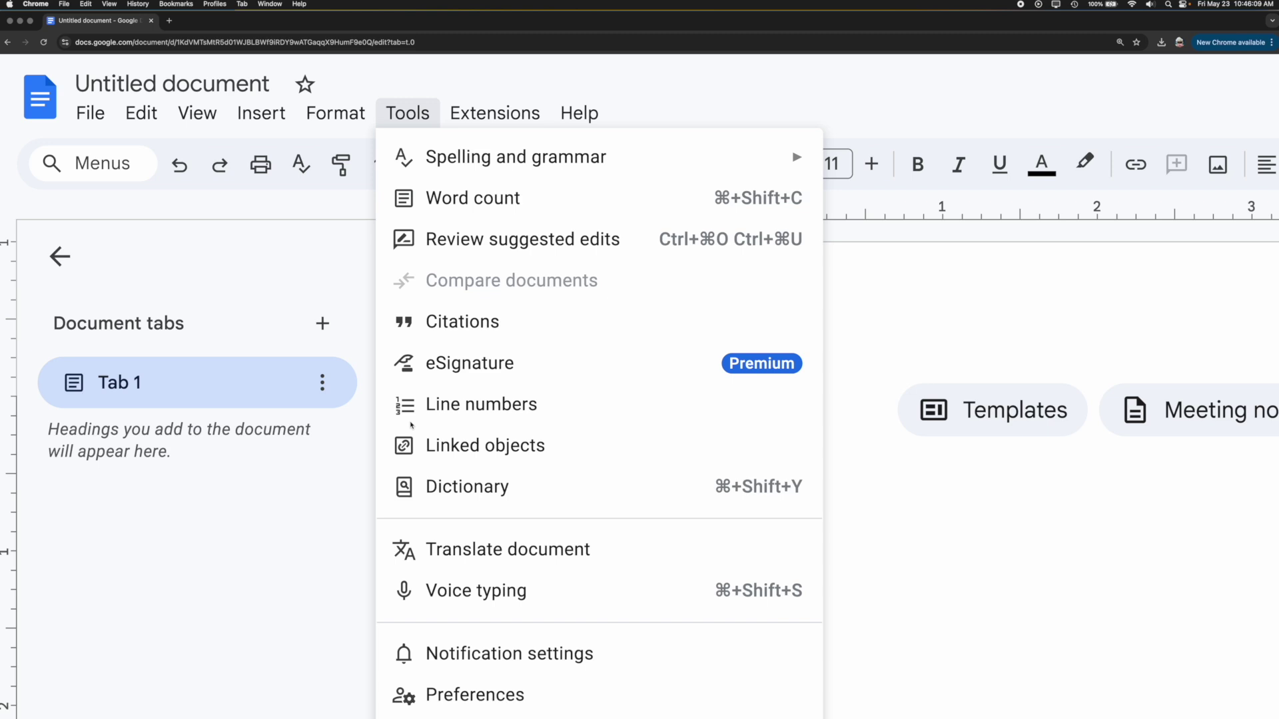
mouse_move(497, 124)
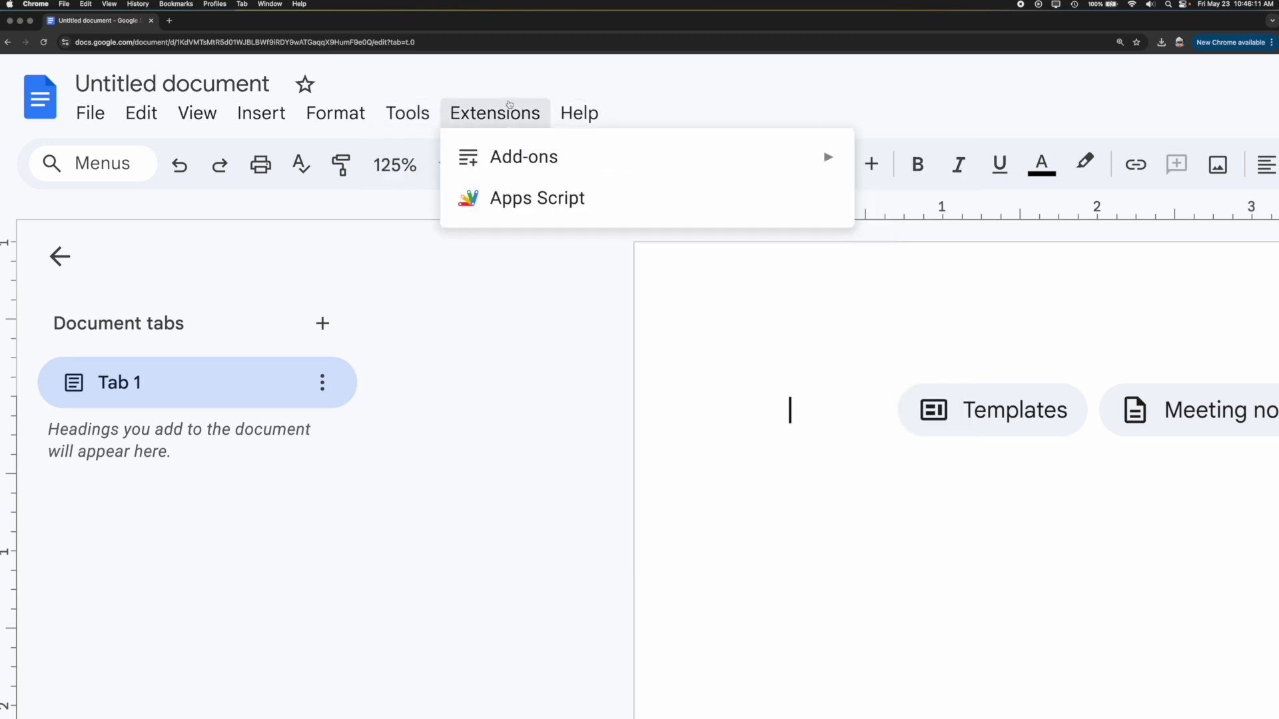
mouse_move(532, 145)
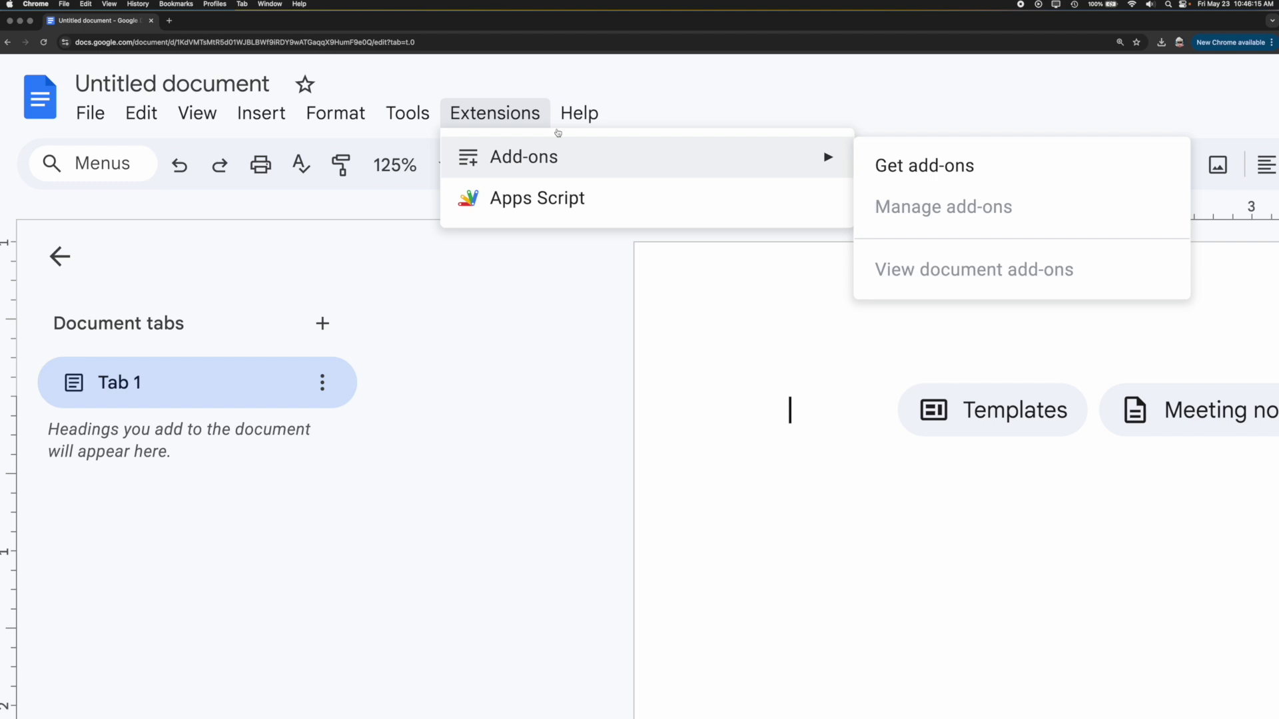
left_click(597, 115)
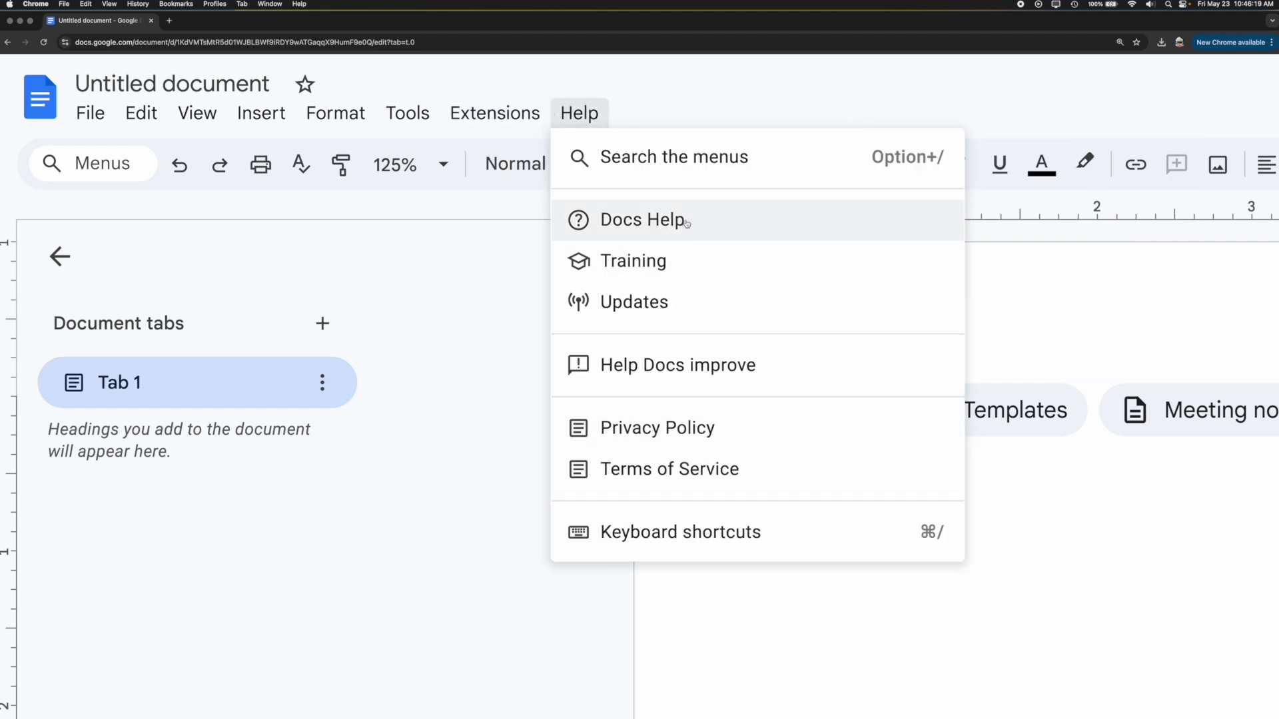
left_click(728, 77)
scroll(660, 101, "right", 3)
scroll(660, 101, "right", 15)
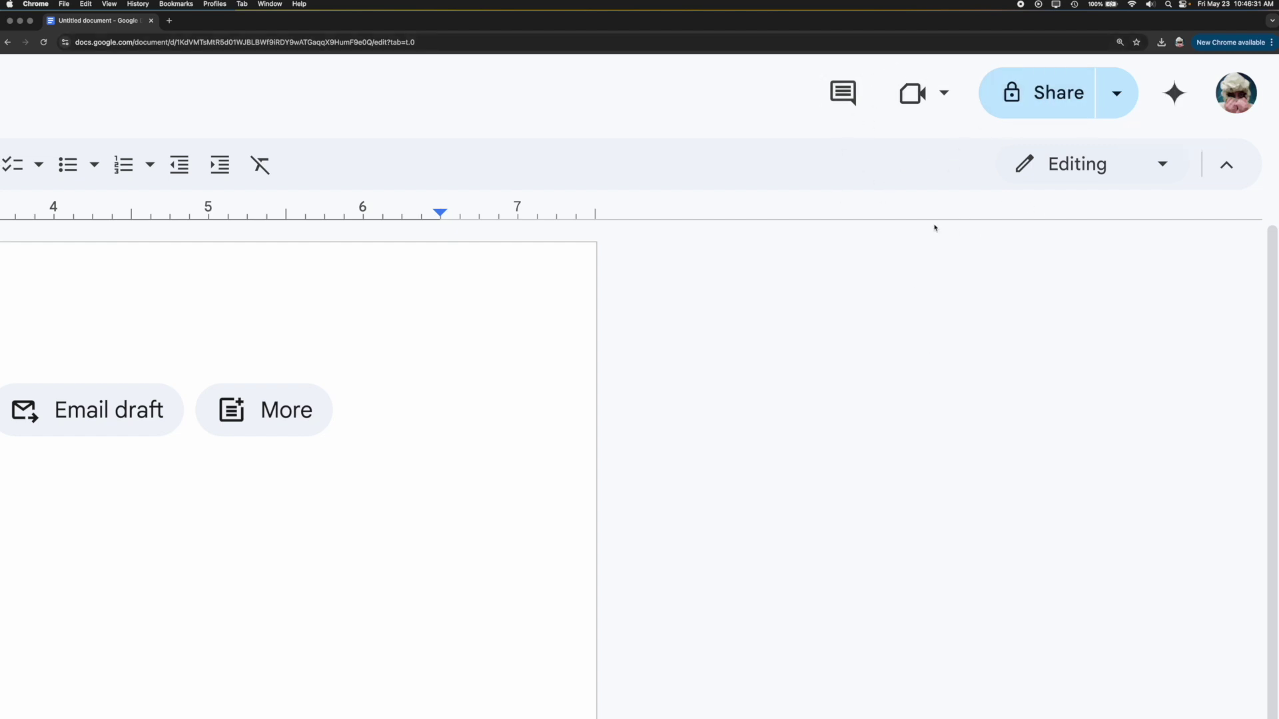
left_click(1166, 169)
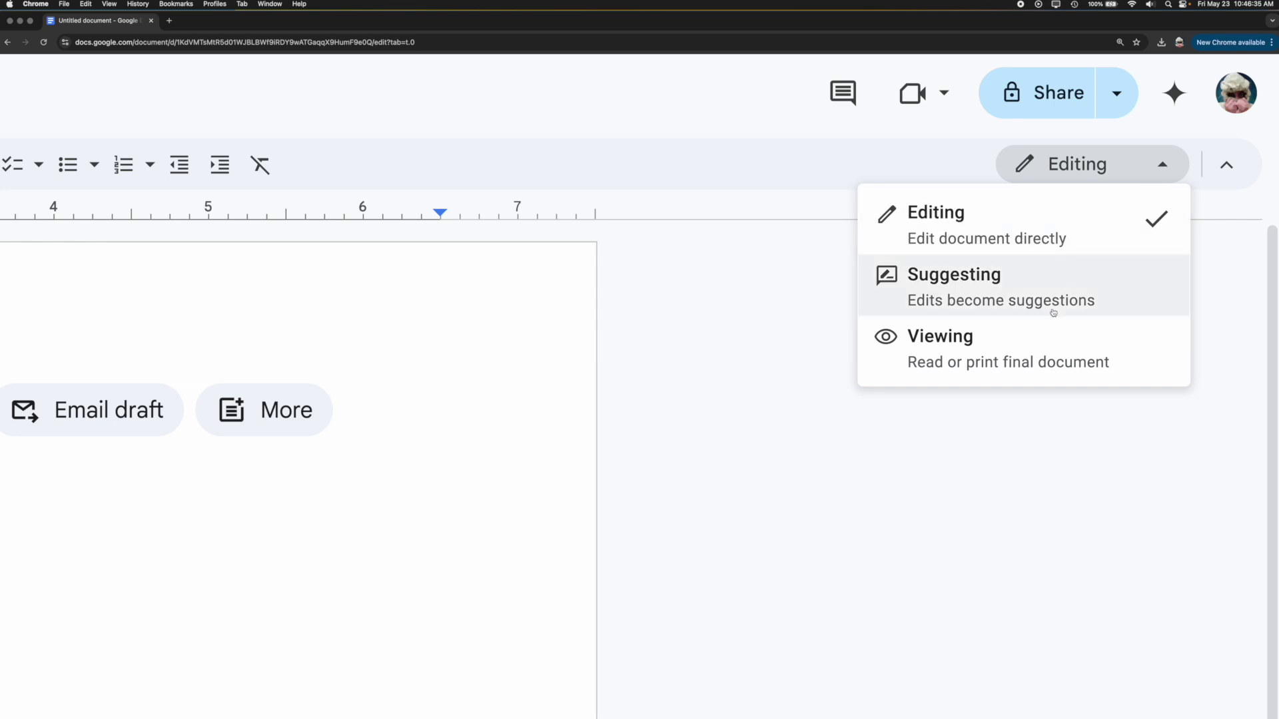
left_click(898, 494)
scroll(1039, 233, "left", 6)
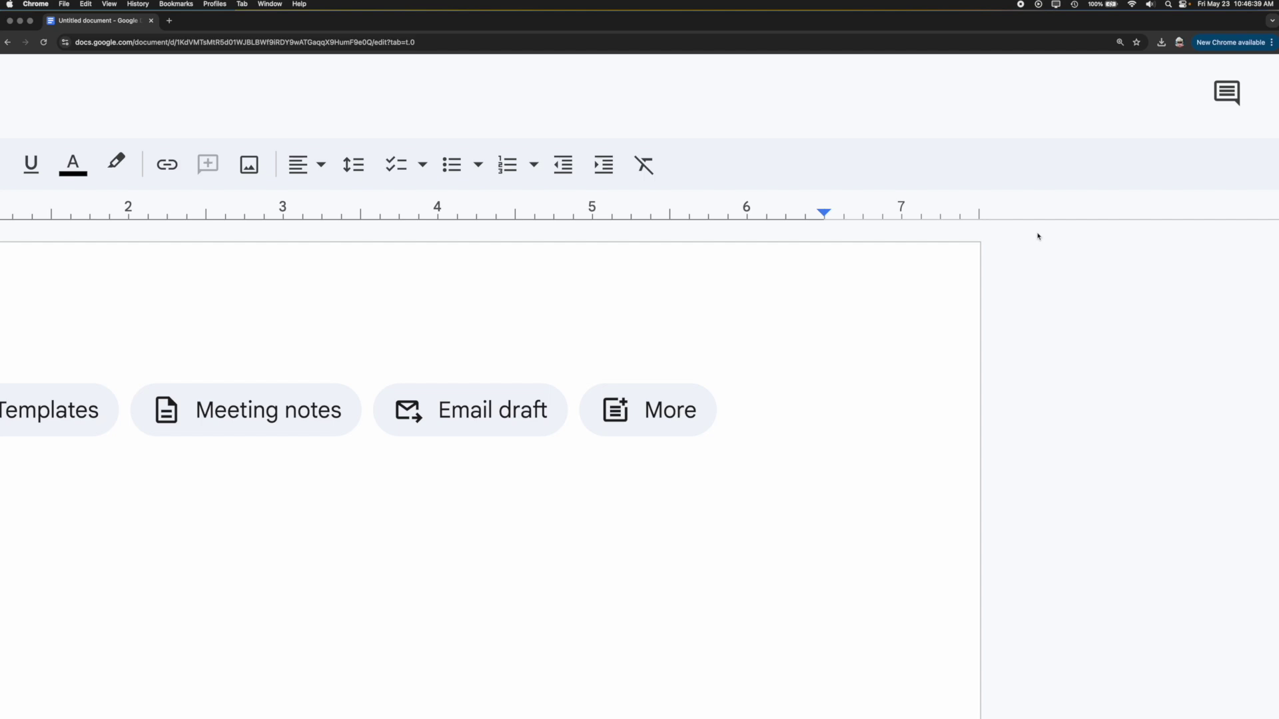
scroll(1037, 236, "left", 5)
scroll(803, 294, "left", 15)
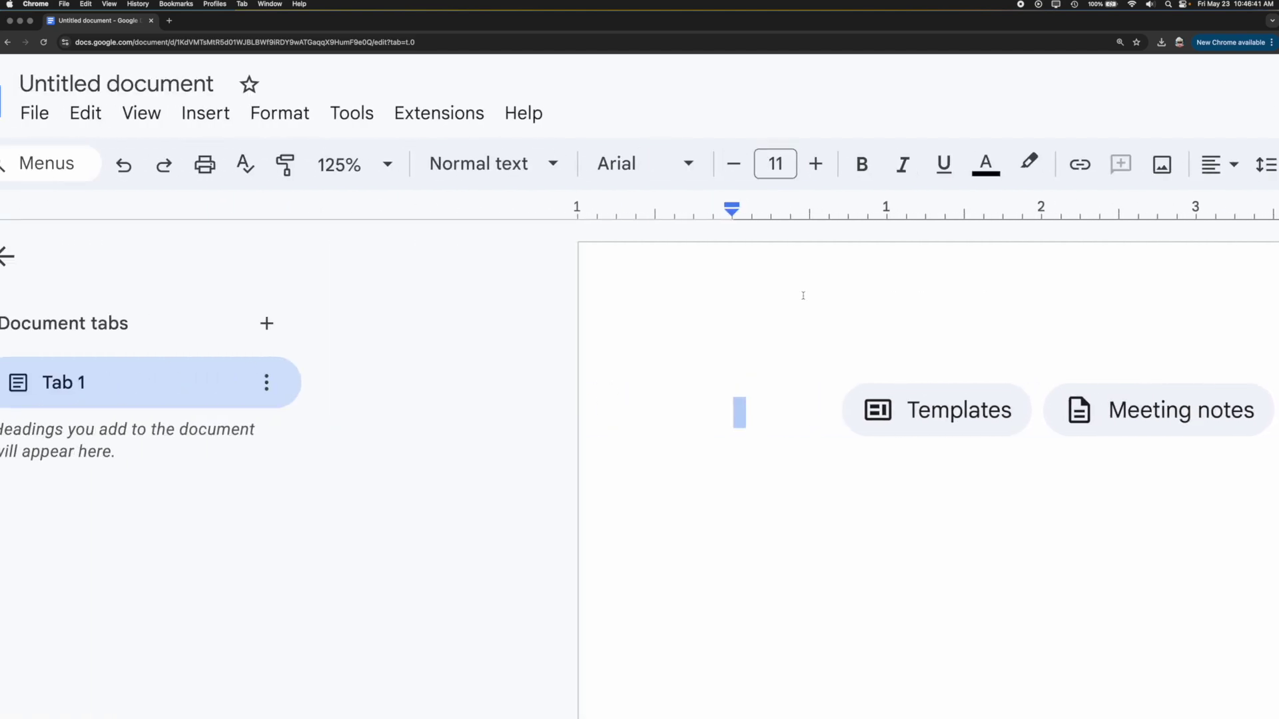
scroll(803, 295, "left", 3)
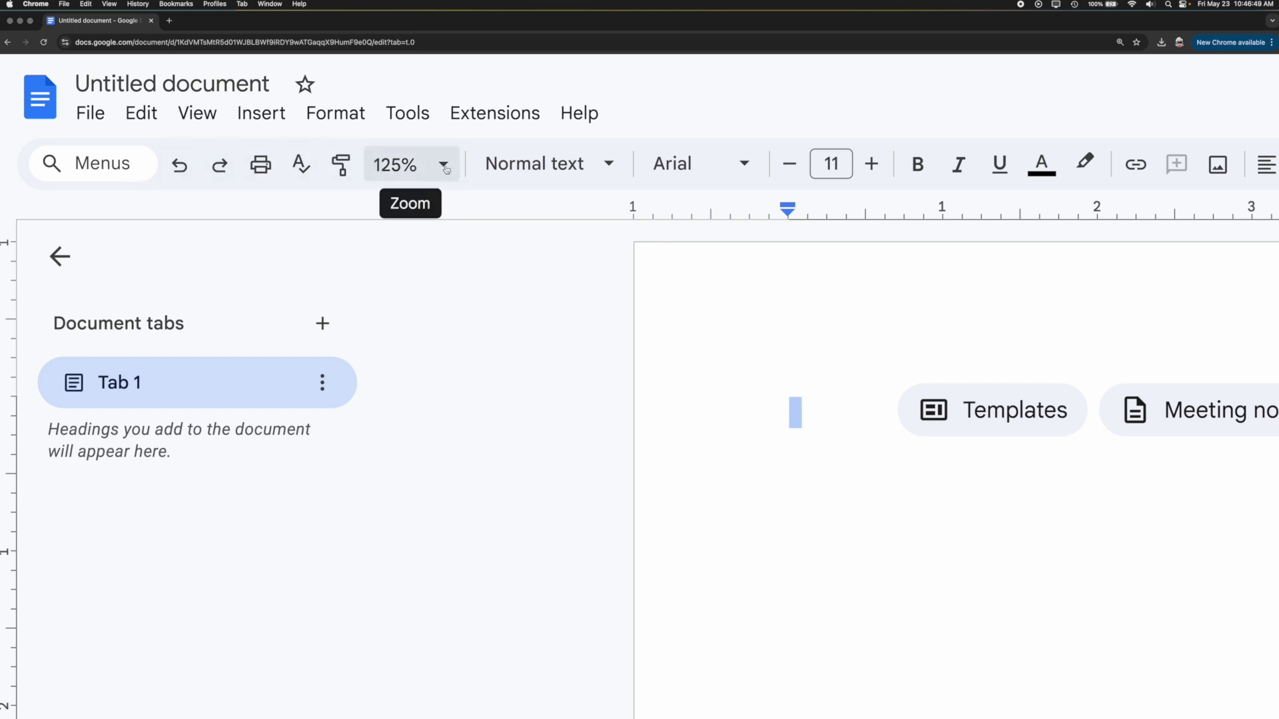
scroll(433, 165, "right", 5)
left_click(409, 165)
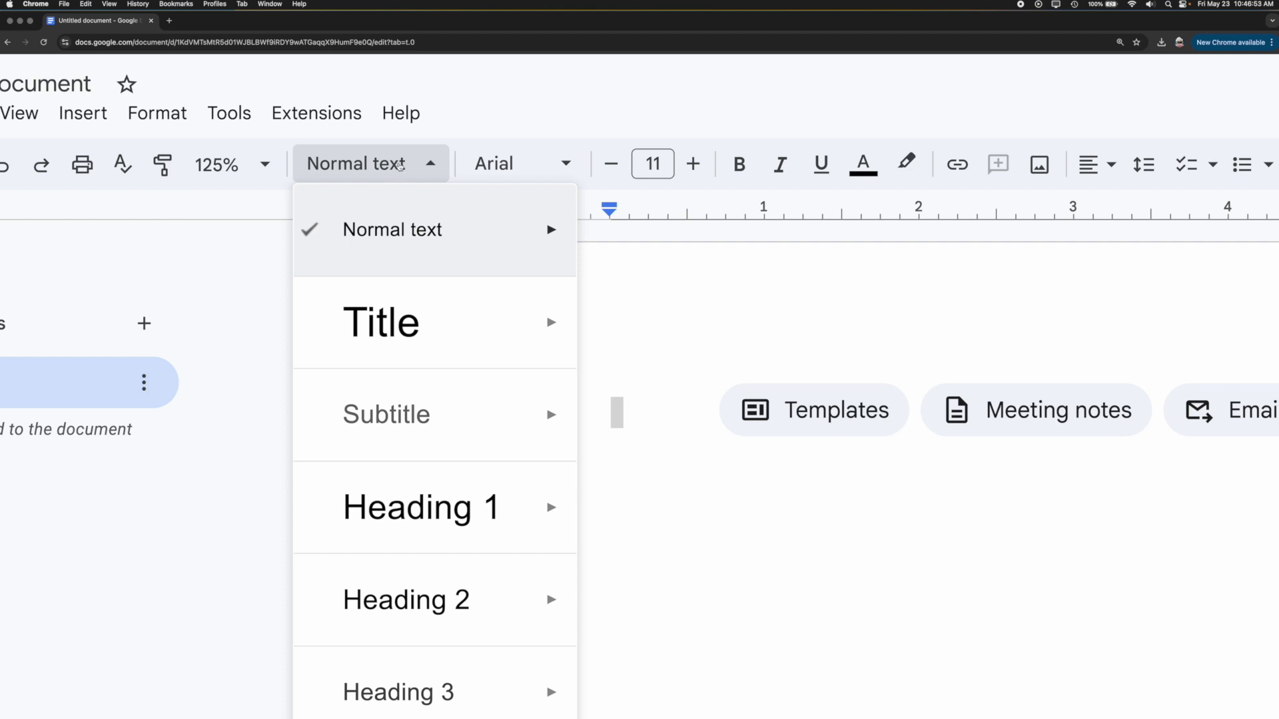
mouse_move(376, 504)
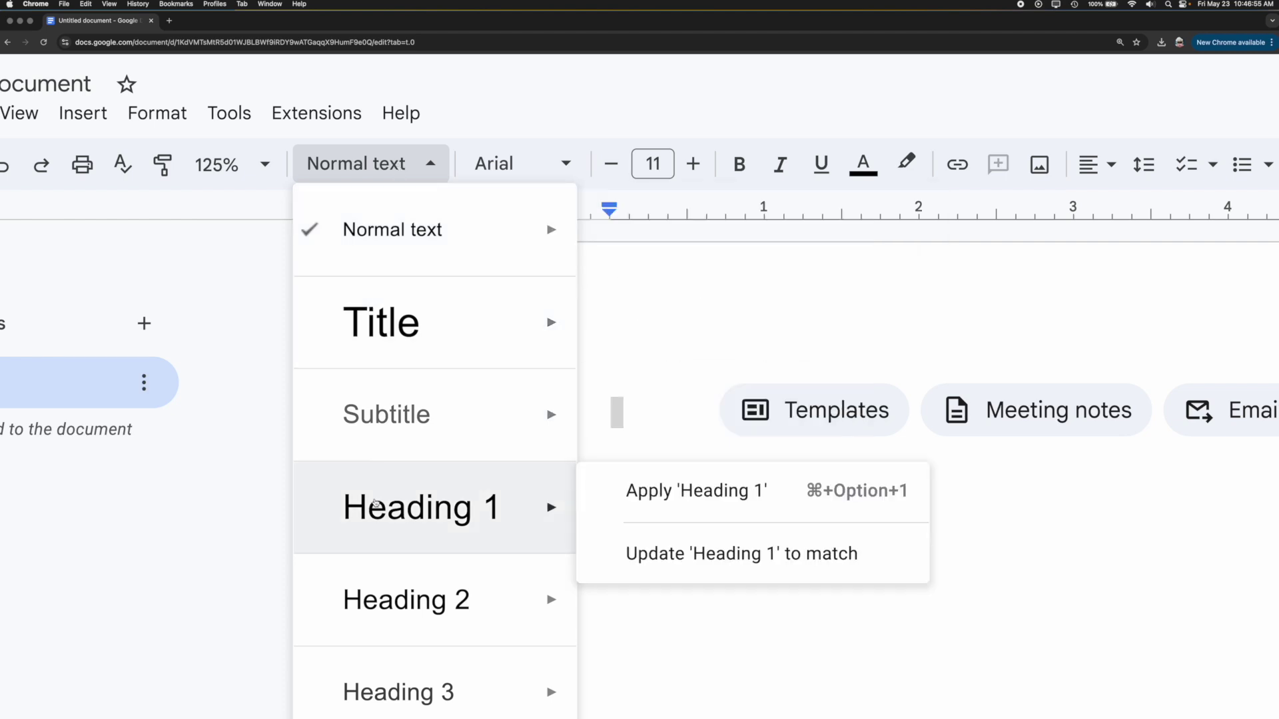
left_click(189, 522)
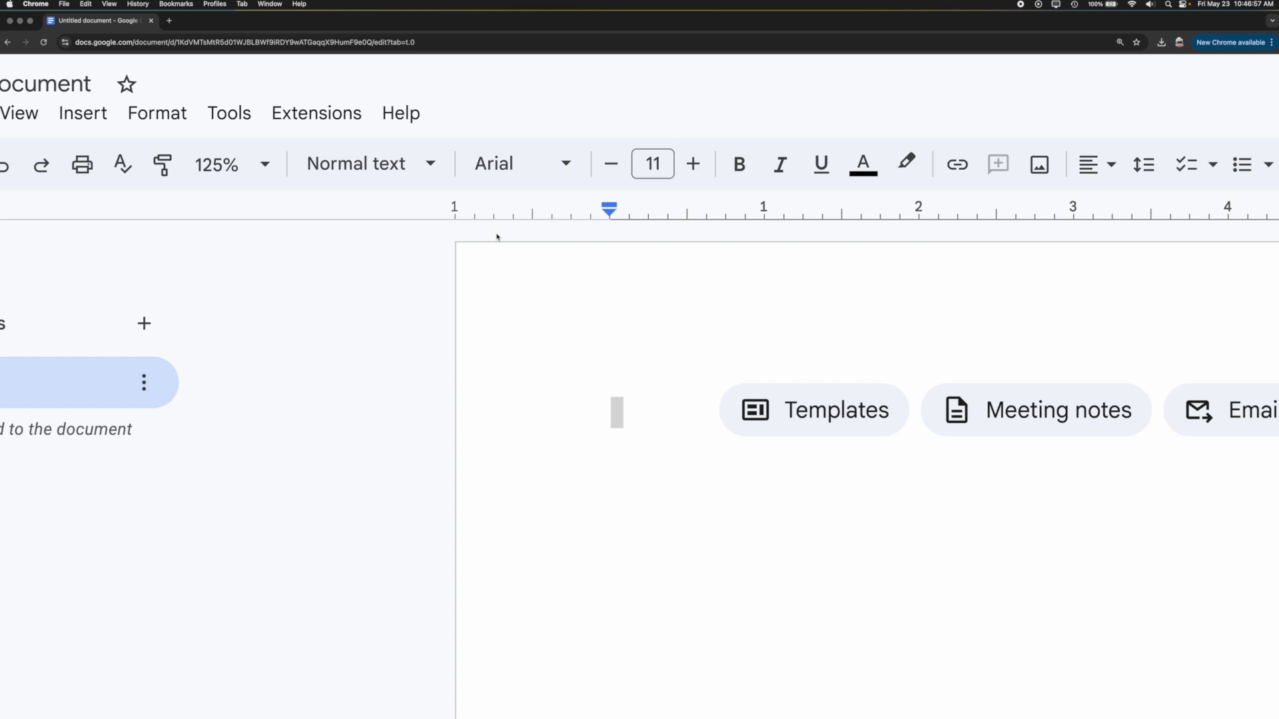
left_click(523, 164)
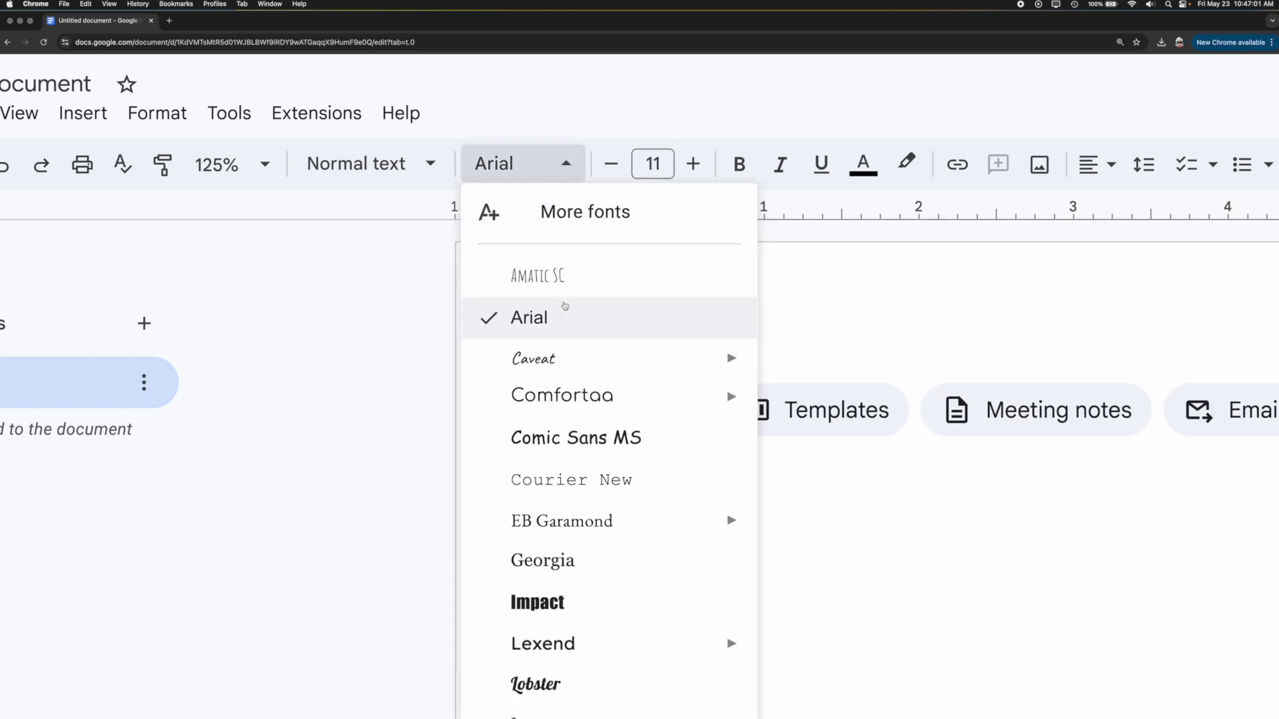
left_click(371, 382)
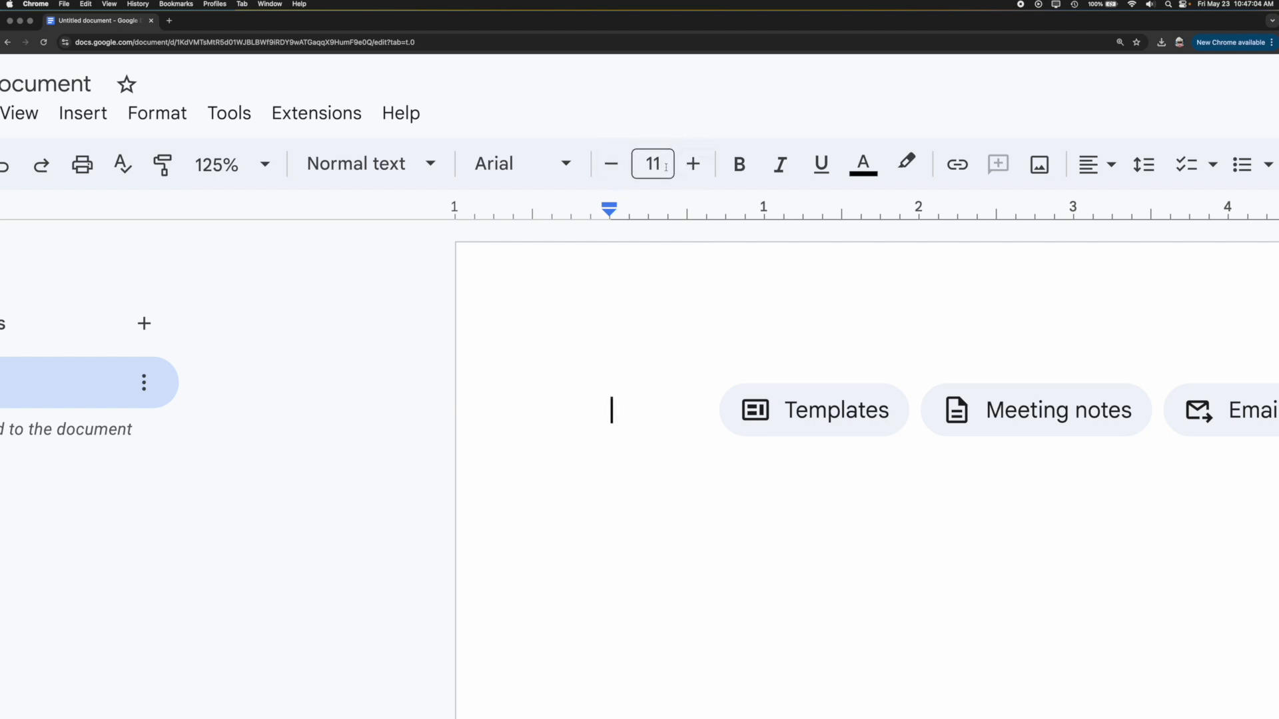
scroll(696, 170, "right", 5)
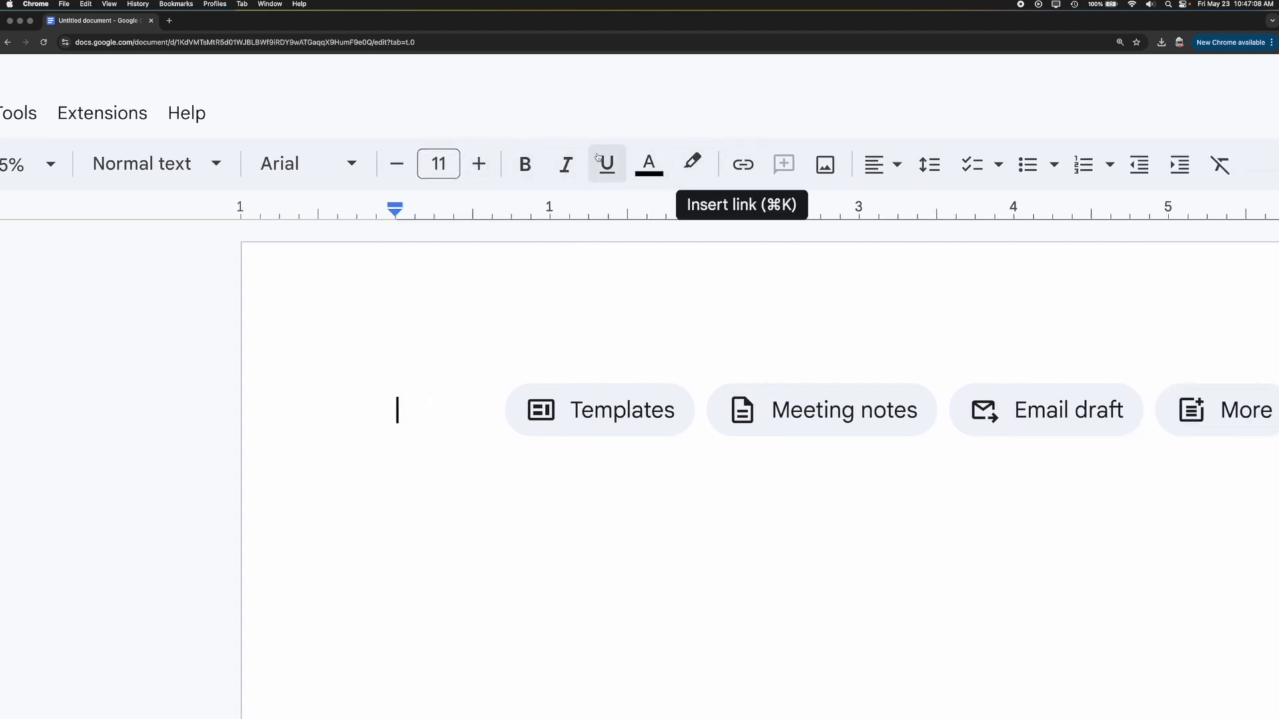
scroll(739, 170, "right", 7)
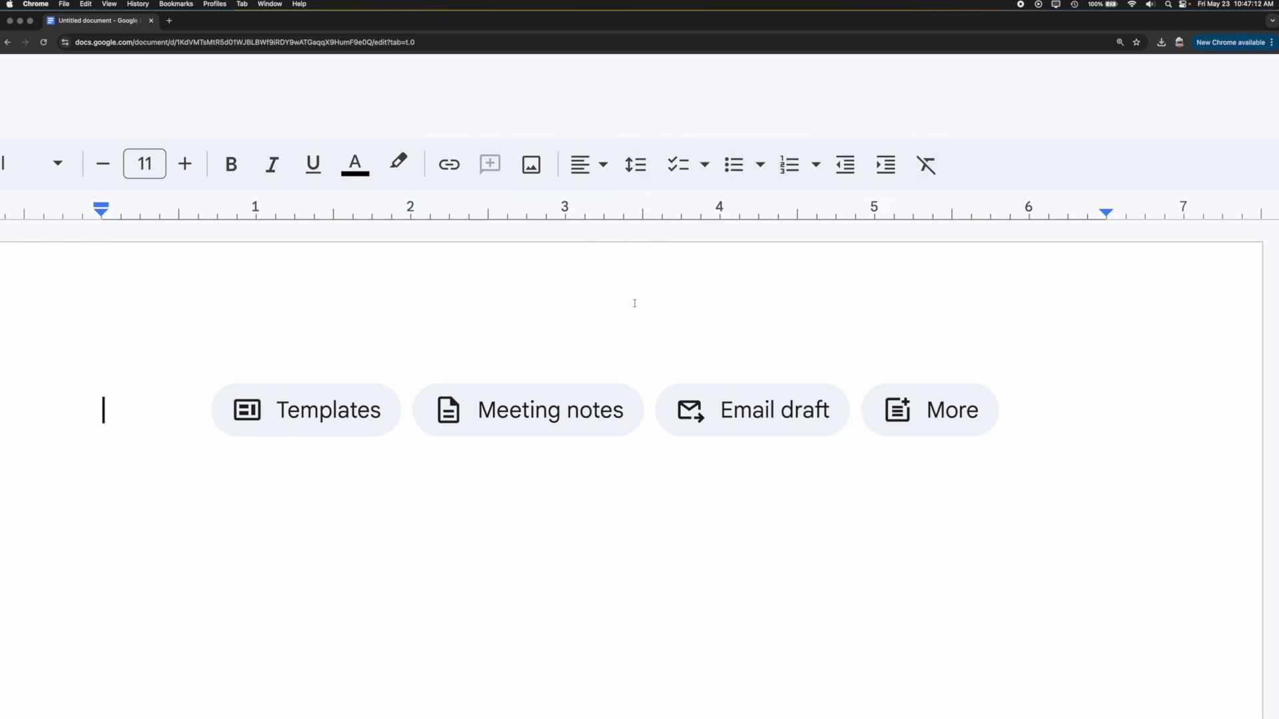
scroll(634, 303, "down", 5)
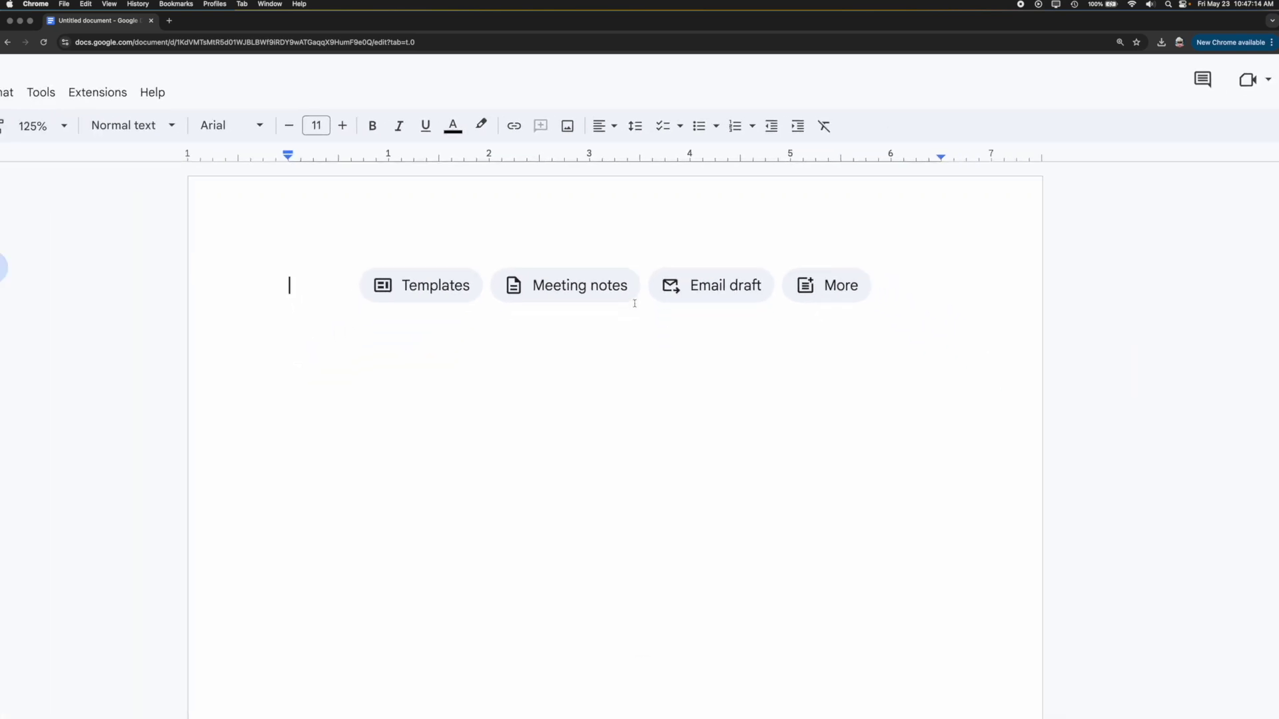
scroll(634, 303, "down", 3)
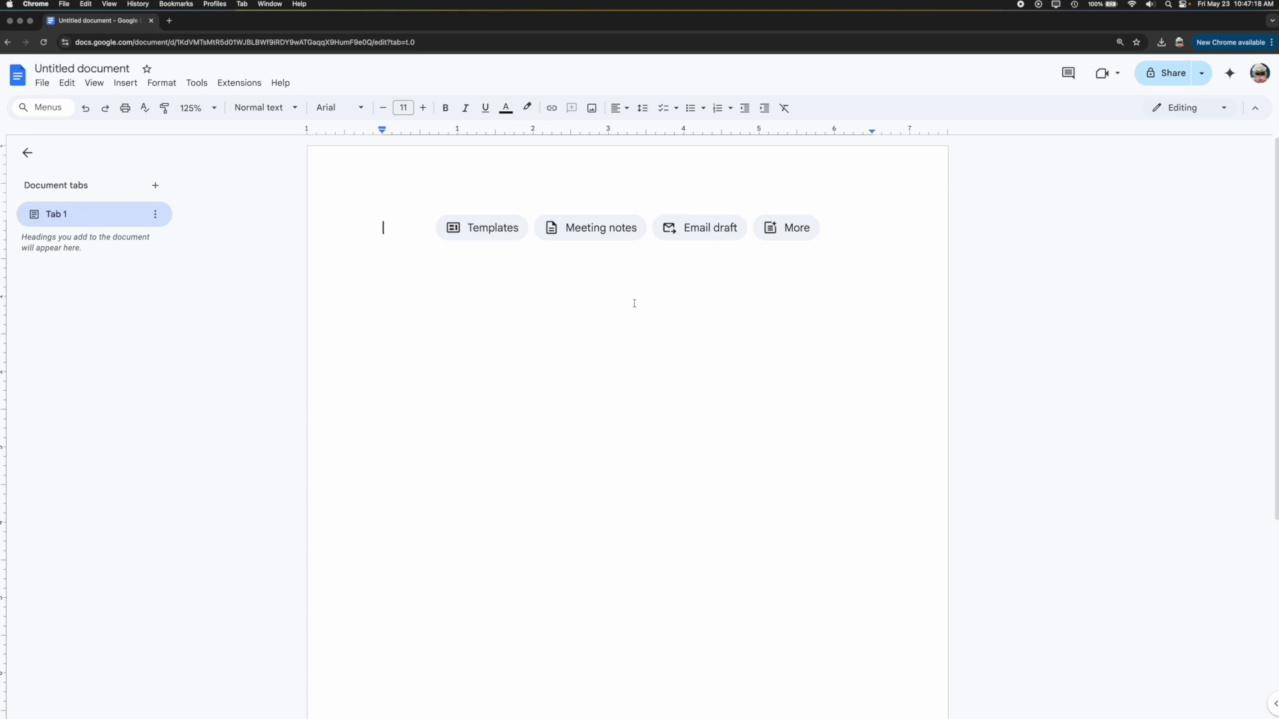
Step: Type 'Title', 'Text' and 'This is what i want to say' on three separate lines
key("super+a")
left_click(403, 223)
type("Title")
key("Return")
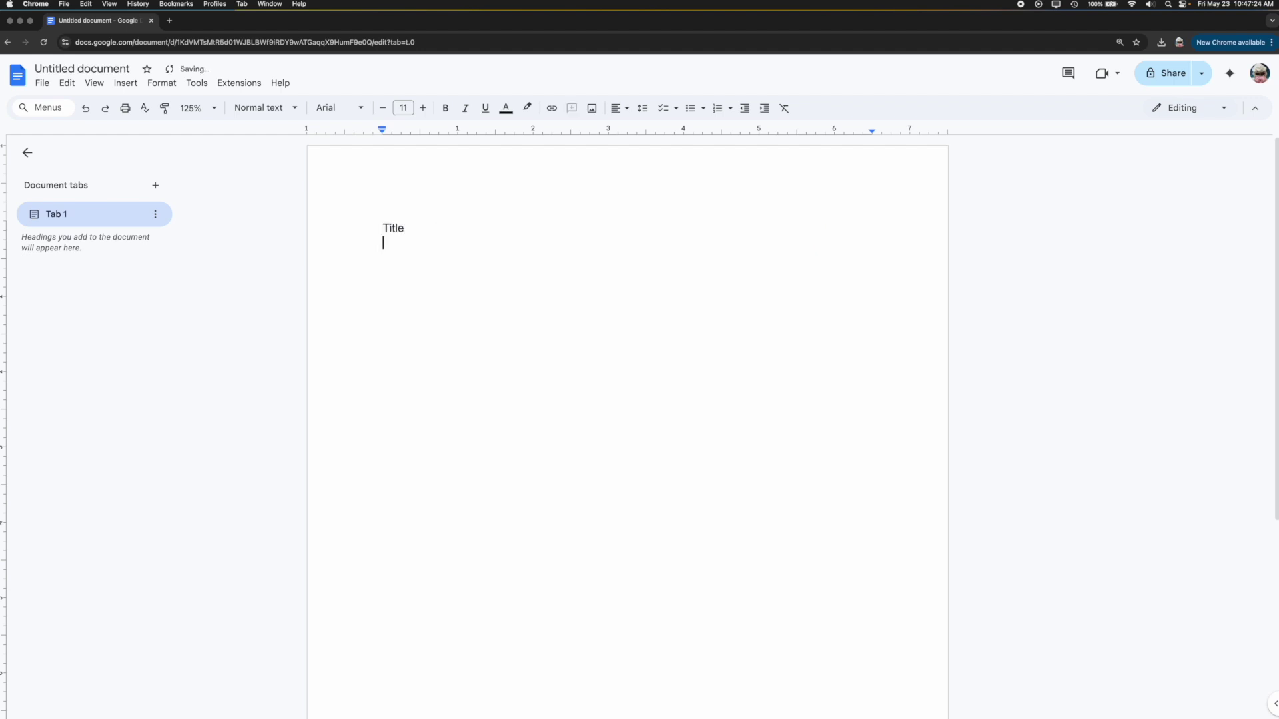
type("Text")
key("Return")
type("This is what ")
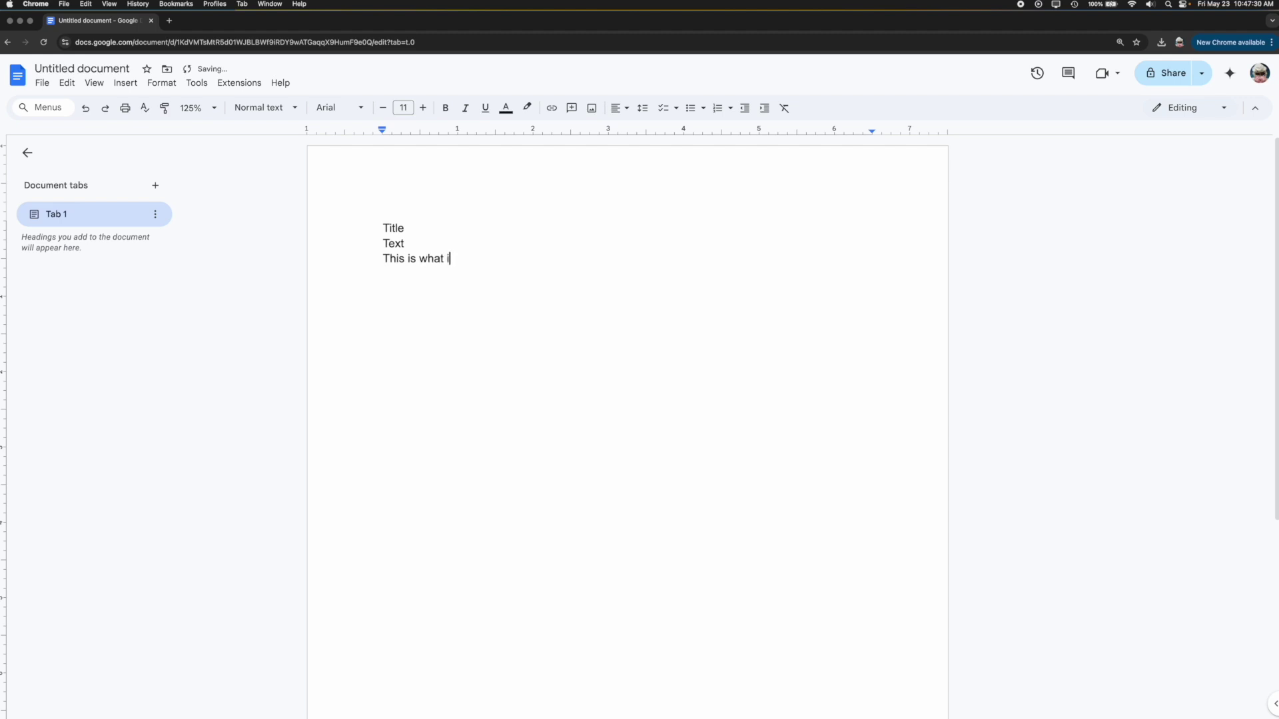
type("i want to say")
Step: Capitalize the lowercase 'i' so the third line reads 'This is what I want to say'
left_click(448, 258)
key("BackSpace")
type("I")
left_click(518, 259)
Step: Select all three lines and make them bold
left_click_drag(540, 280, 517, 260)
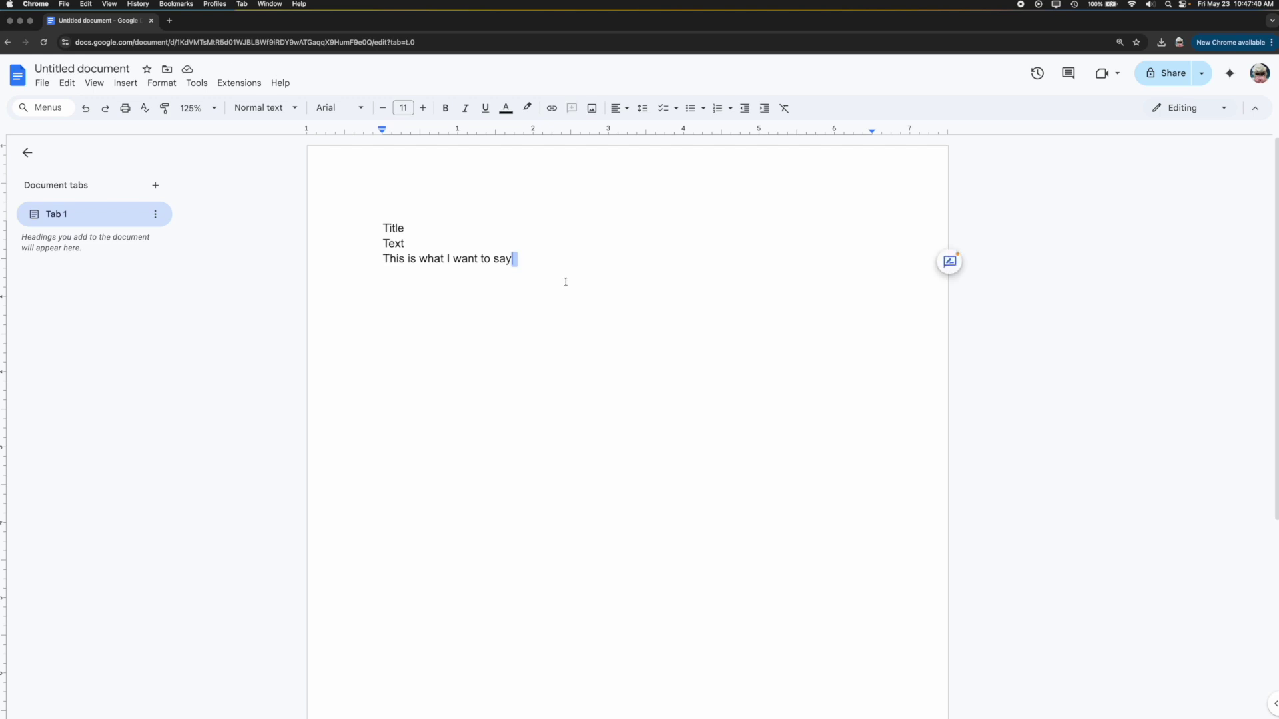
left_click(548, 262)
left_click_drag(532, 242, 337, 162)
left_click(446, 107)
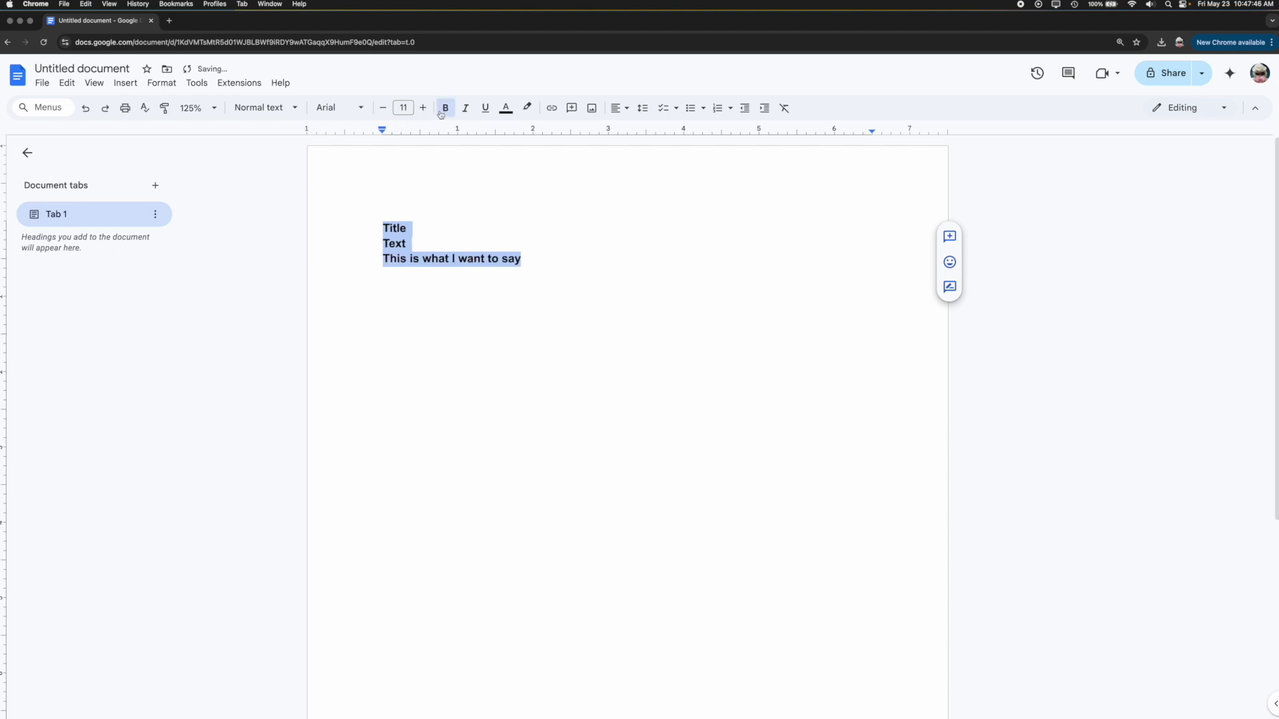
Step: Increase the font size of the three lines from 11 to 23 point
left_click(422, 108)
left_click(422, 108)
left_click(423, 108)
left_click(423, 108)
left_click(422, 107)
left_click(422, 108)
left_click(423, 108)
left_click(422, 108)
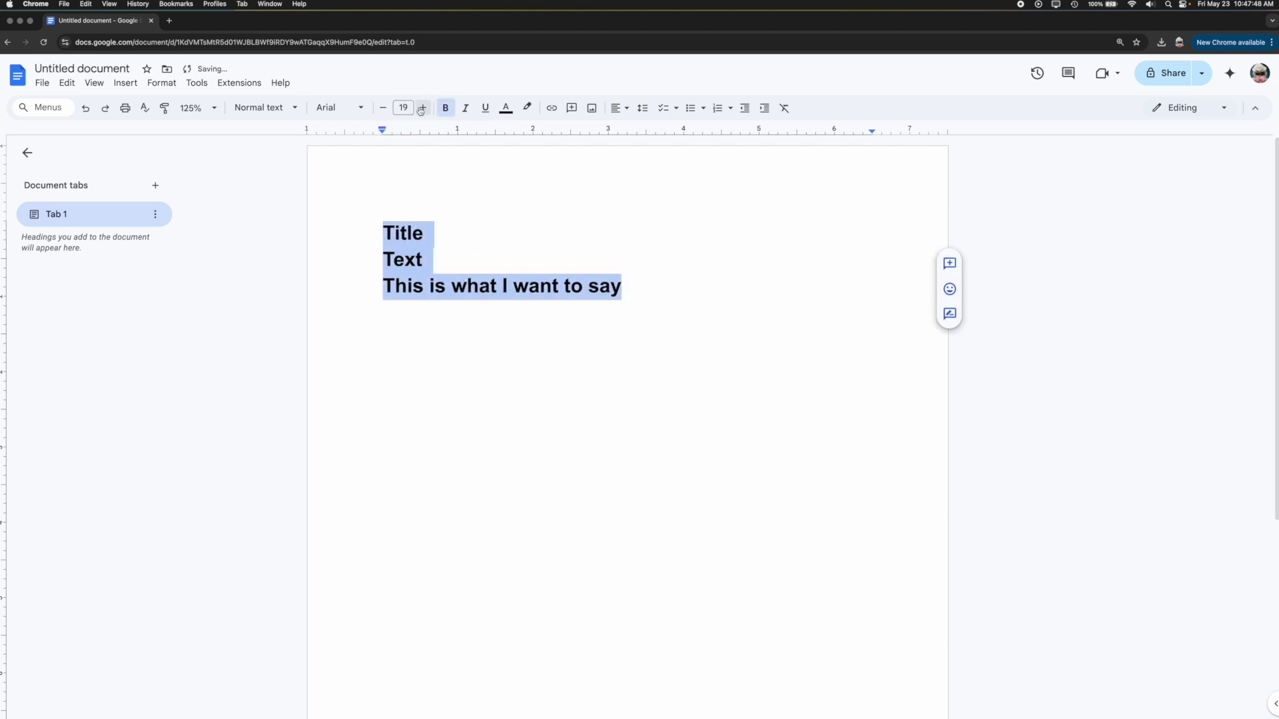
left_click(423, 107)
left_click(423, 108)
left_click(423, 108)
left_click(423, 108)
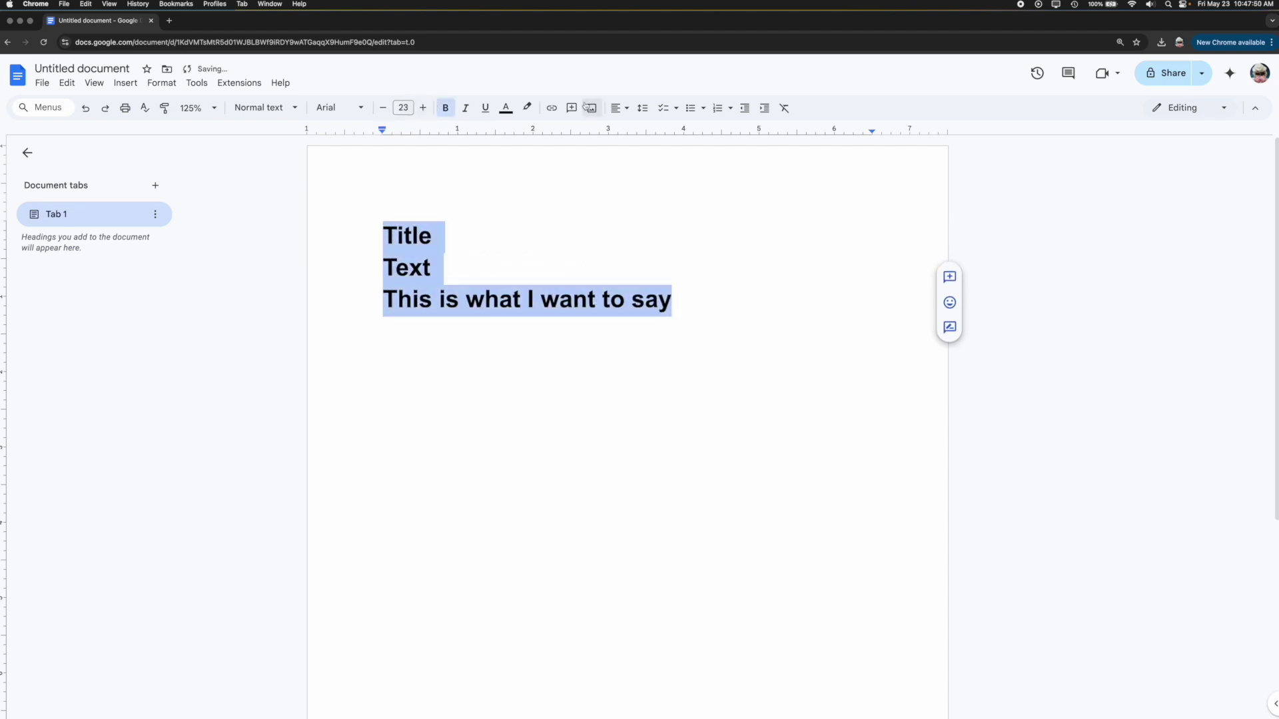
Step: Center-align the three lines on the page and deselect to view the result
left_click(624, 109)
left_click(637, 130)
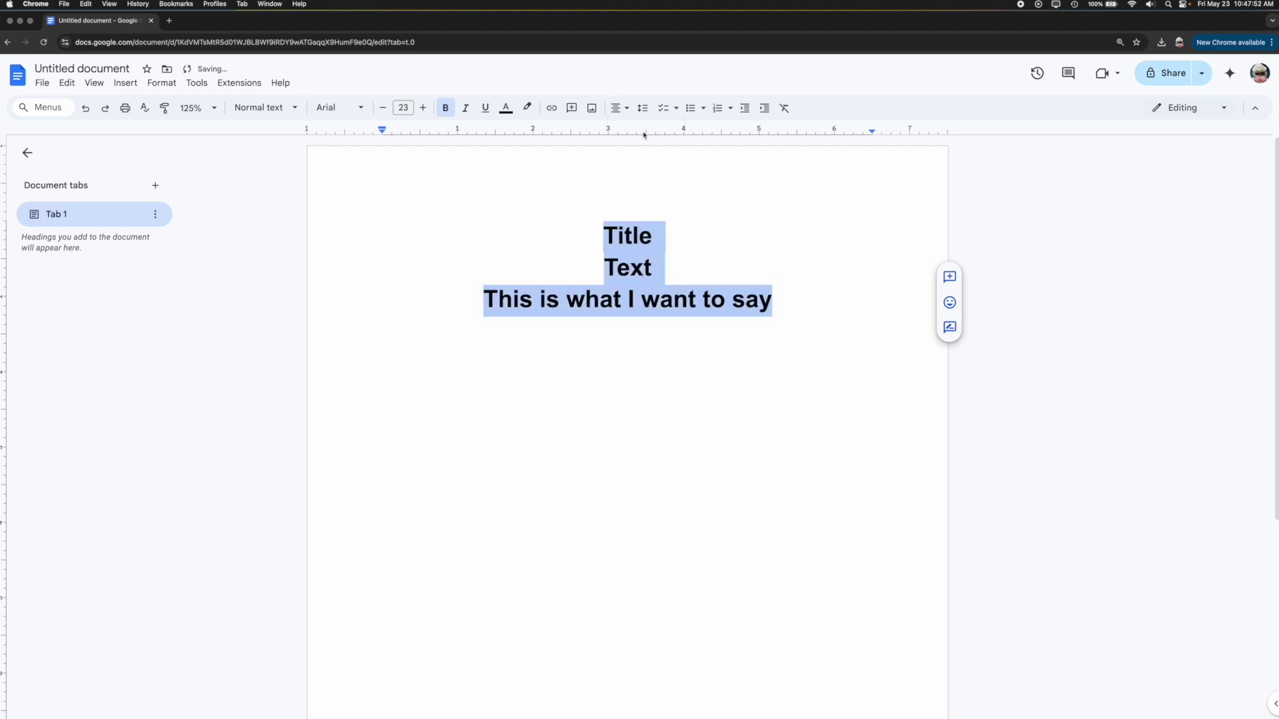
left_click(729, 321)
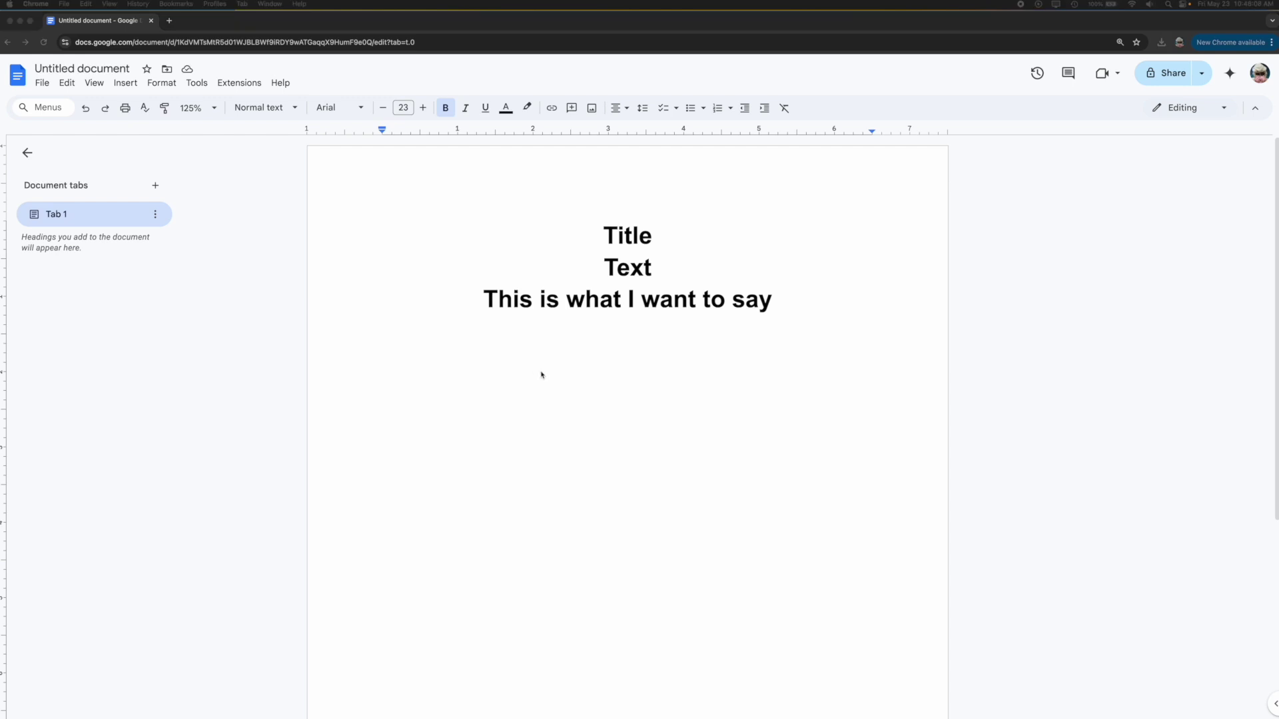
left_click(809, 298)
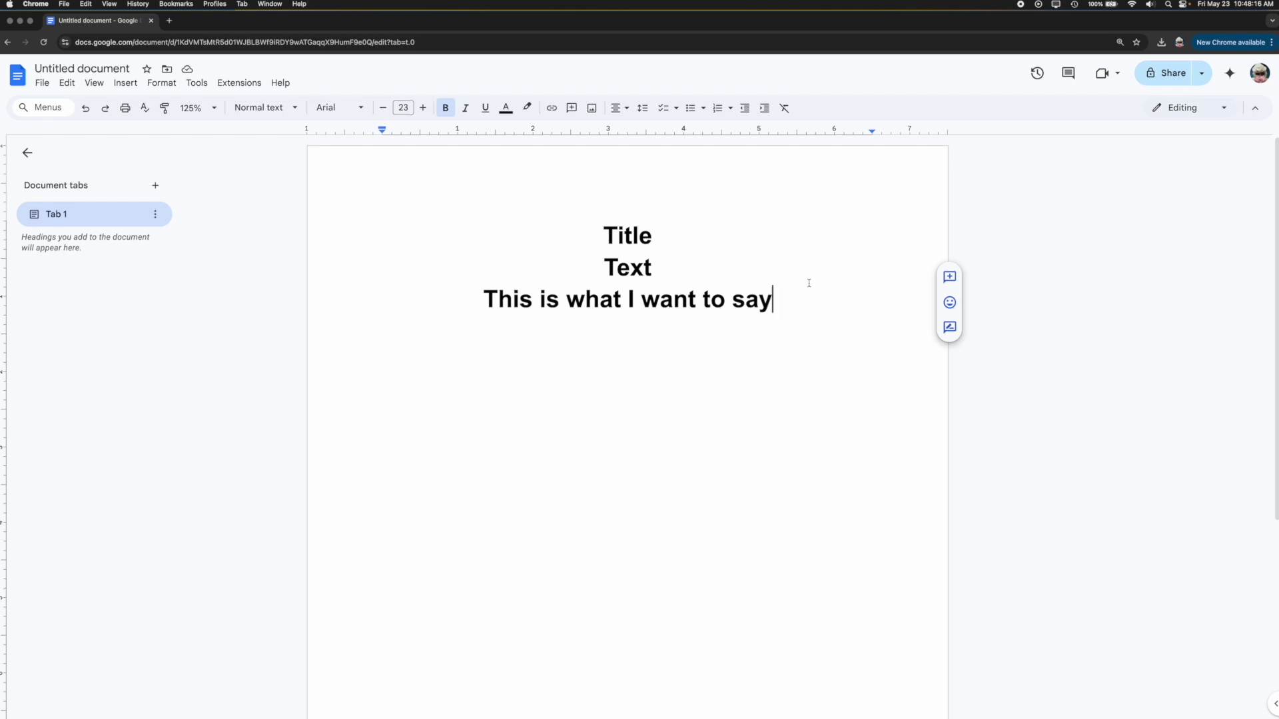
key("Up")
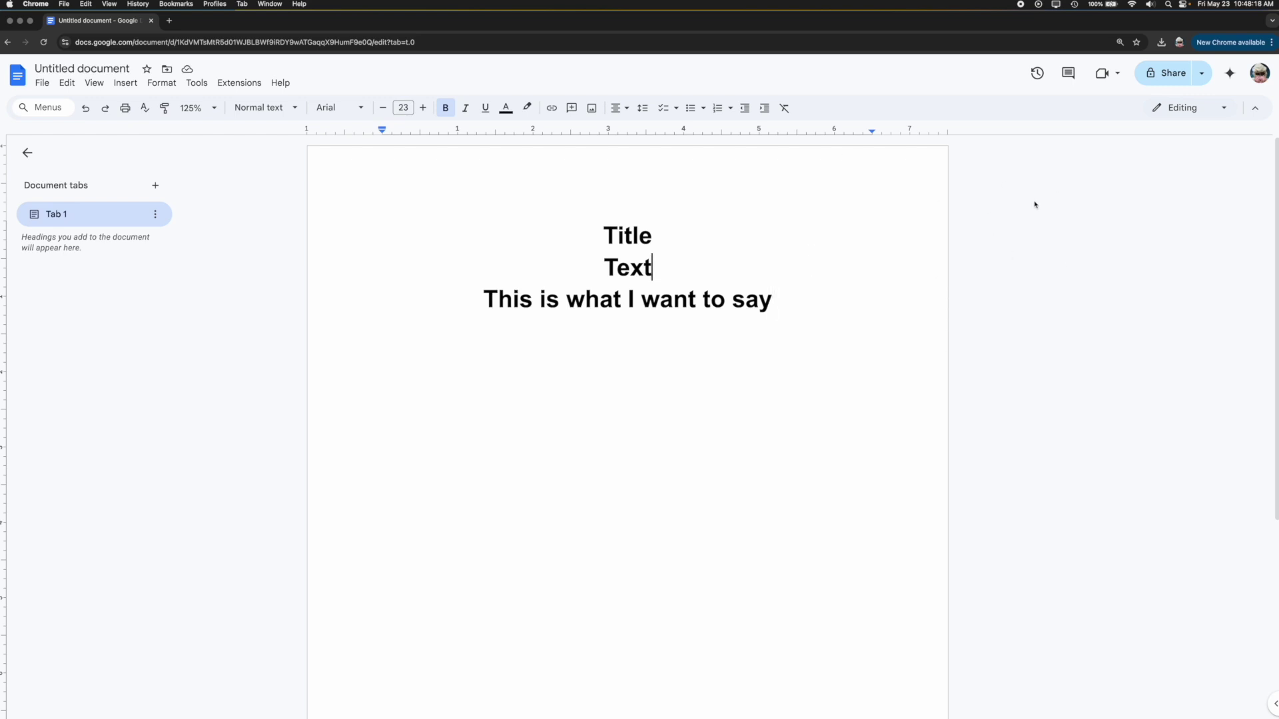